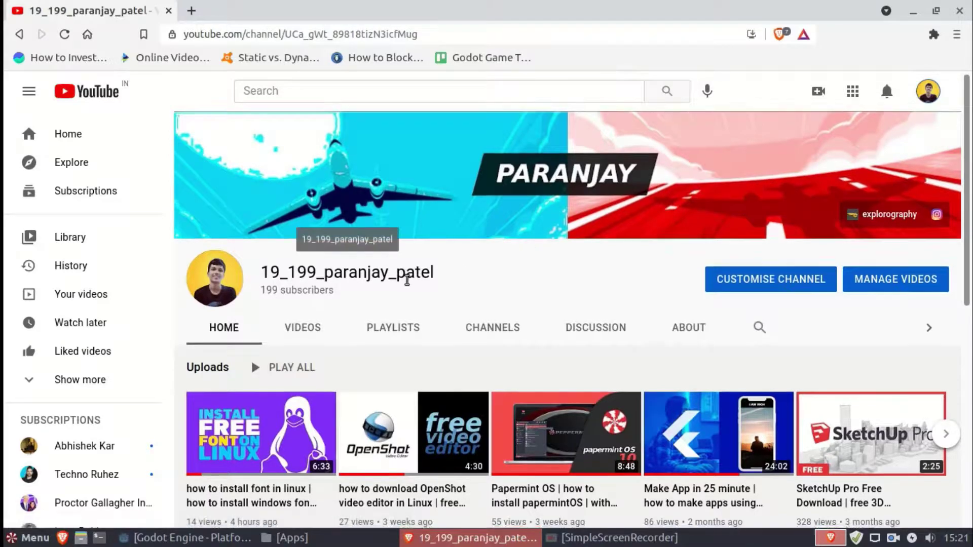
# - Switch from the Player script to the 2D view of the World level and zoom the viewport
pyautogui.scroll(-1, 407, 280)
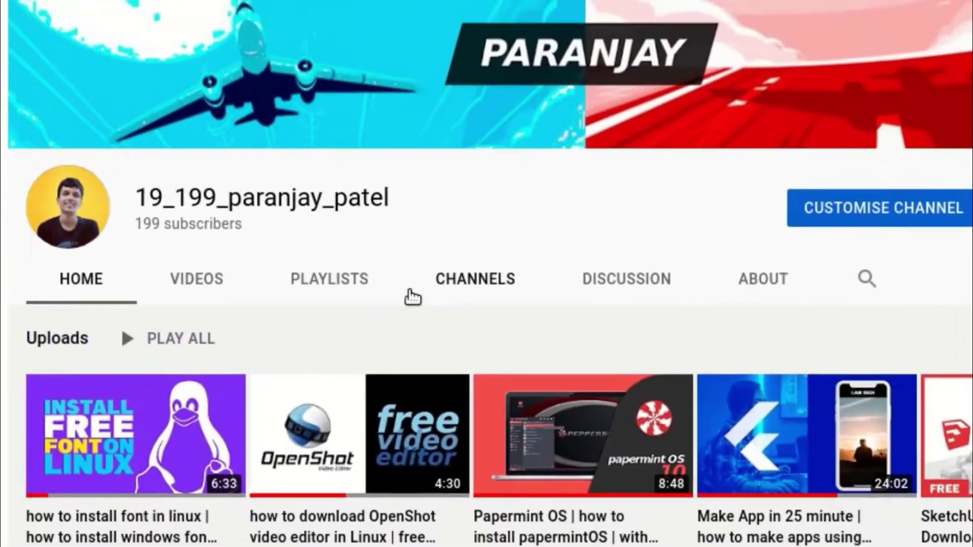
pyautogui.scroll(-5, 344, 329)
pyautogui.scroll(-3, 345, 329)
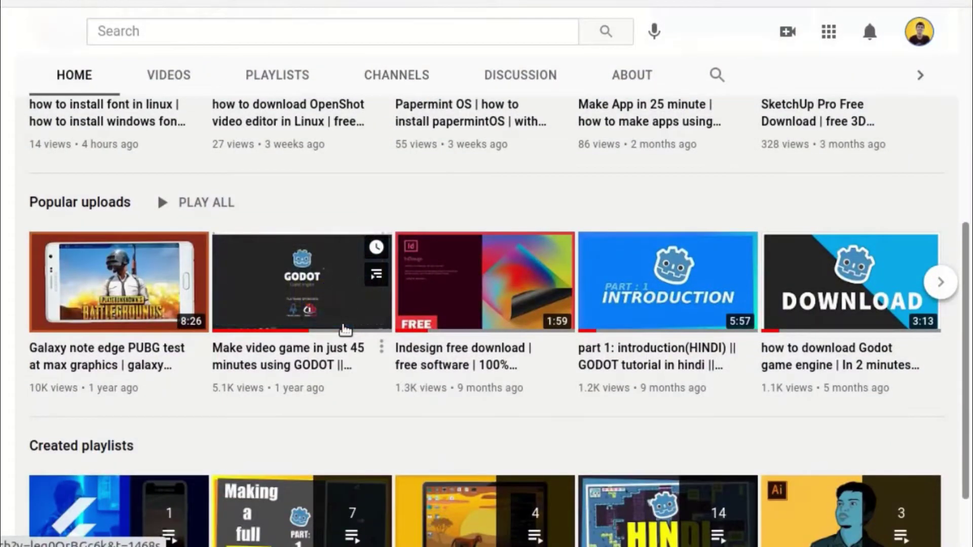
pyautogui.scroll(-1, 526, 405)
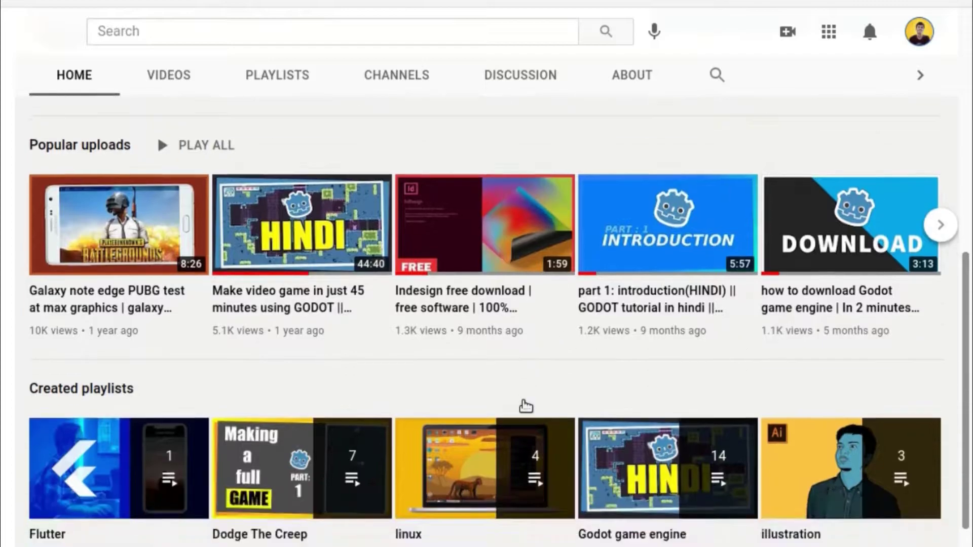
pyautogui.scroll(-1, 526, 406)
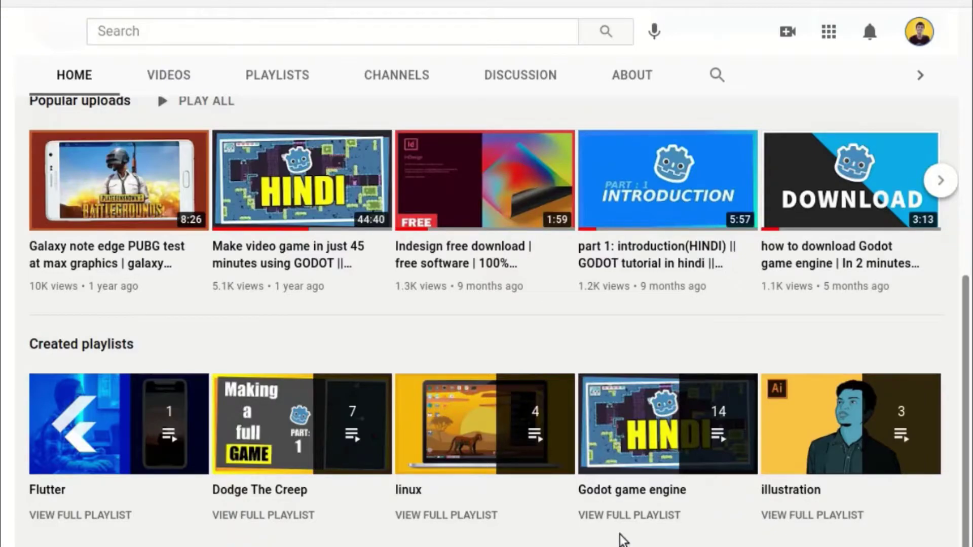
pyautogui.scroll(7, 334, 342)
pyautogui.scroll(3, 323, 337)
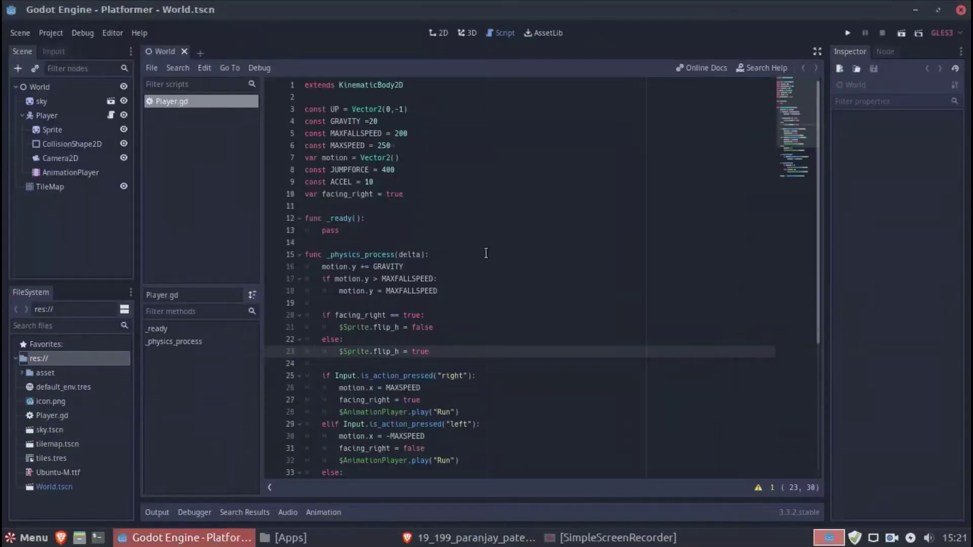
pyautogui.click(440, 32)
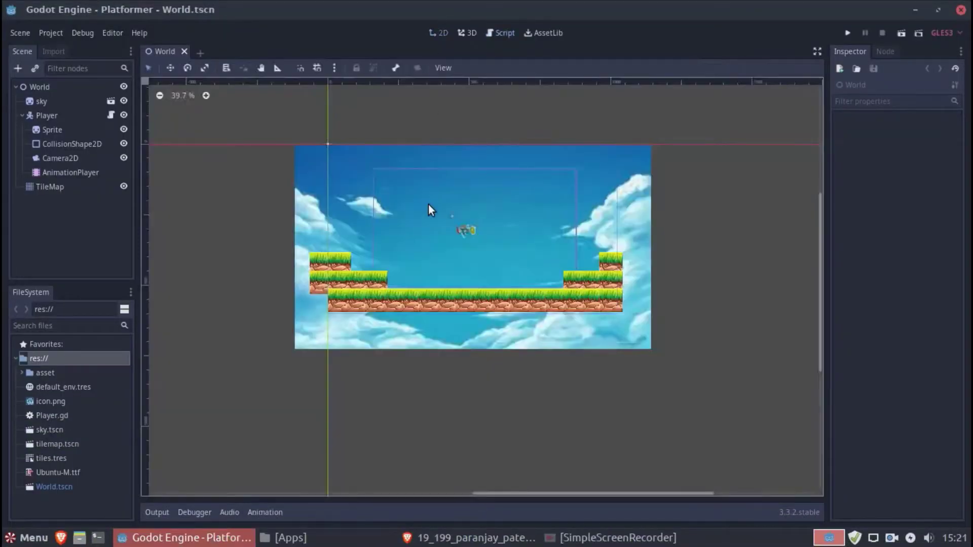
pyautogui.scroll(1, 428, 205)
pyautogui.scroll(2, 428, 206)
pyautogui.scroll(-1, 428, 206)
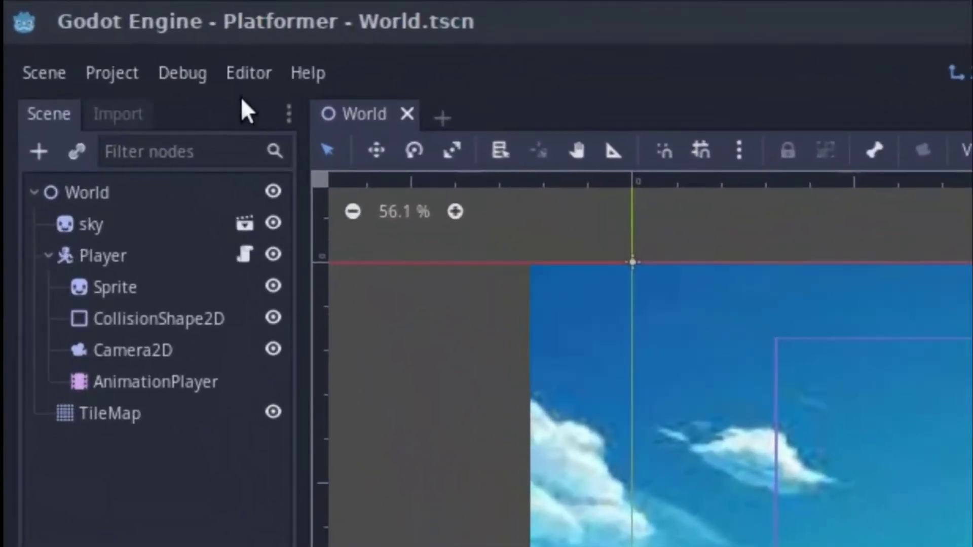
# - Open the Editor Settings window from the Editor menu
pyautogui.click(247, 74)
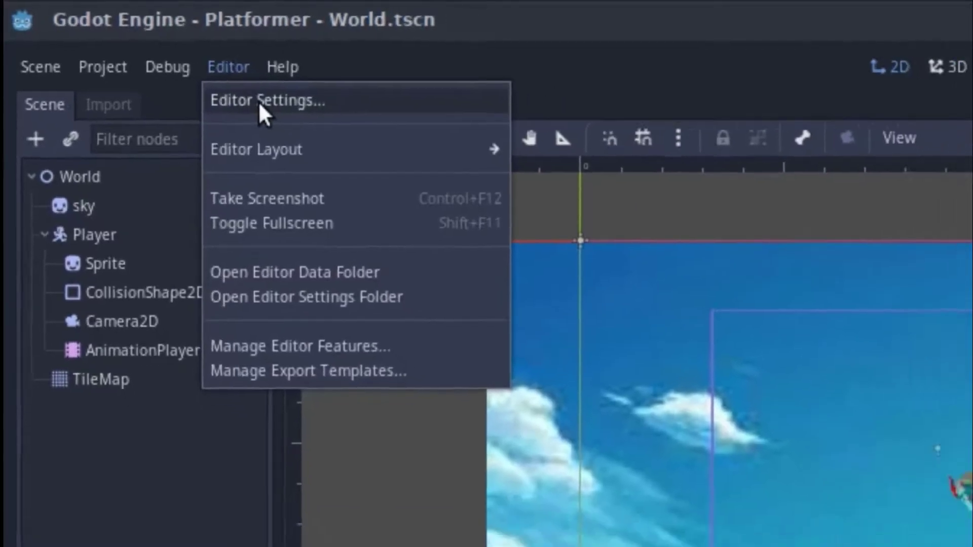
pyautogui.click(284, 111)
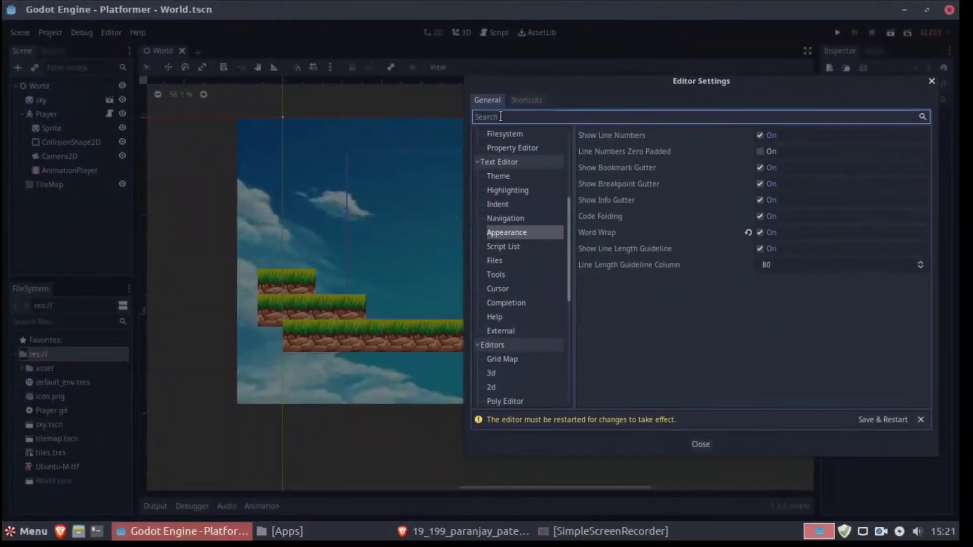
pyautogui.moveTo(668, 85); pyautogui.dragTo(359, 68)
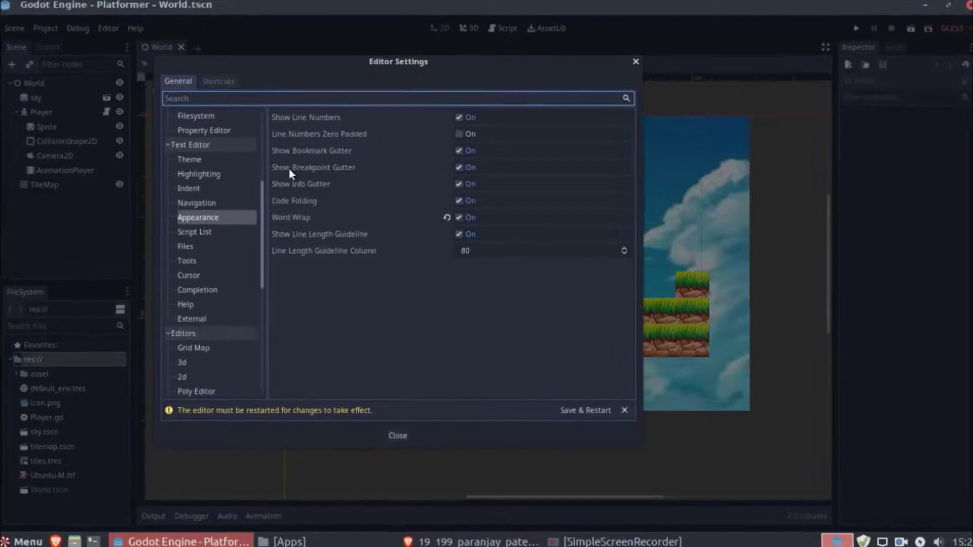
pyautogui.scroll(3, 220, 128)
pyautogui.scroll(2, 220, 160)
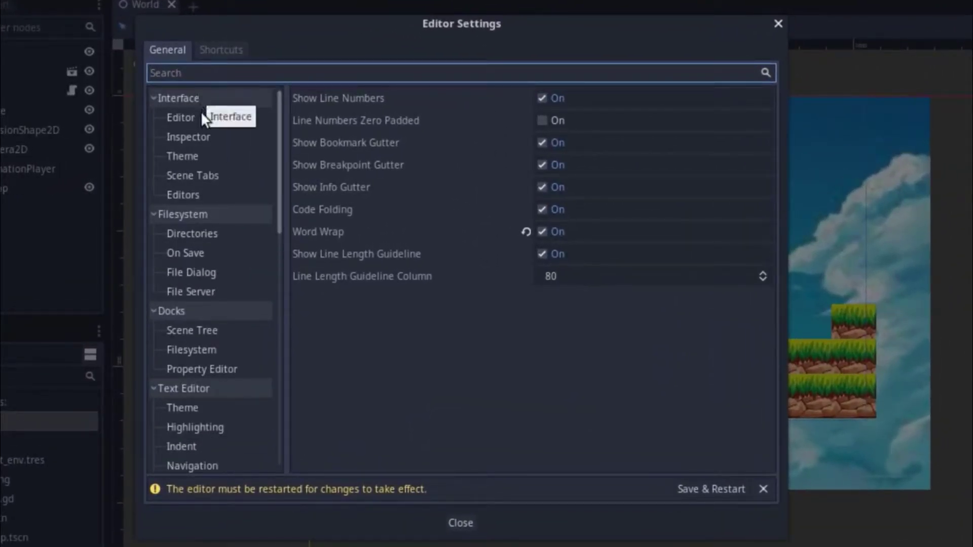
# - Under Interface > Editor, change Display Scale from Auto (75%) to 100%
pyautogui.click(201, 116)
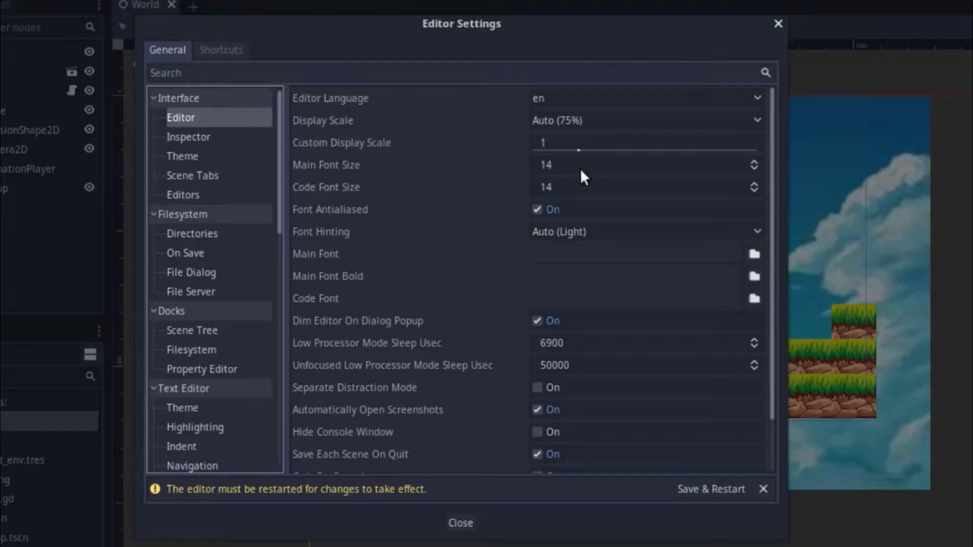
pyautogui.moveTo(509, 29); pyautogui.dragTo(536, 75)
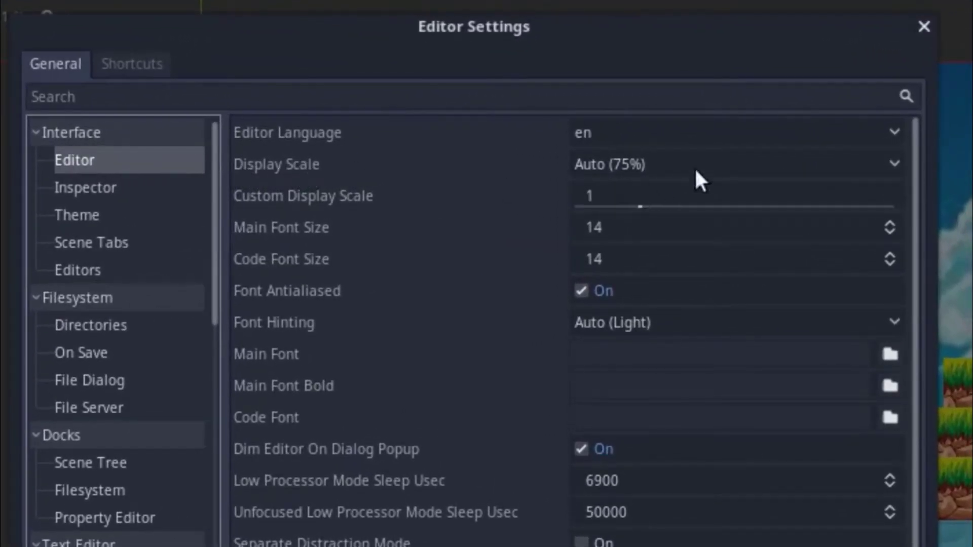
pyautogui.click(728, 164)
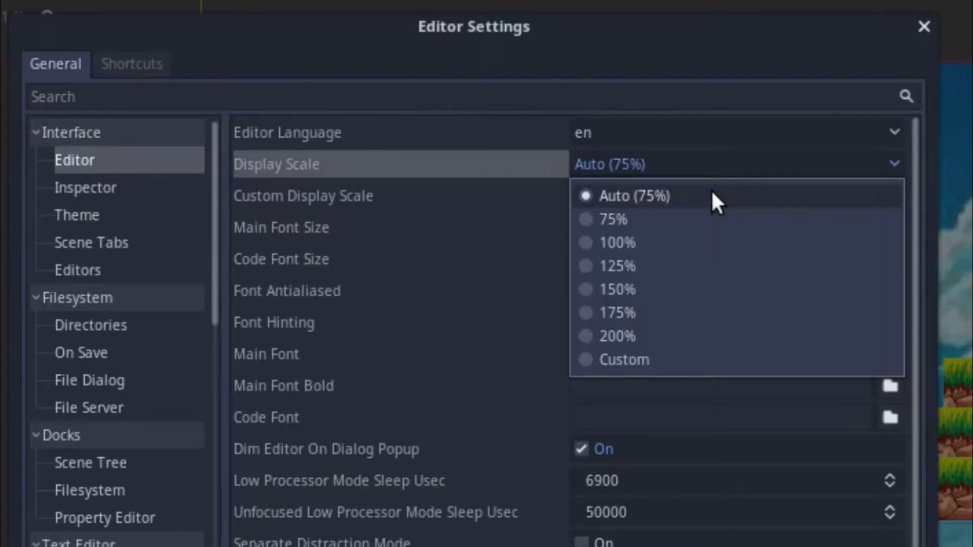
pyautogui.click(702, 248)
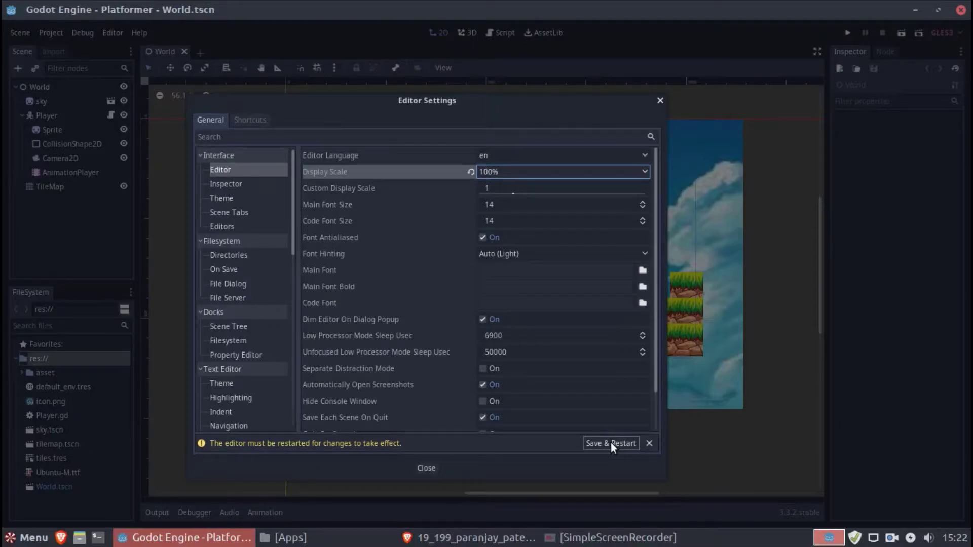
# - Save the settings and restart the editor at 100% scale
pyautogui.click(611, 443)
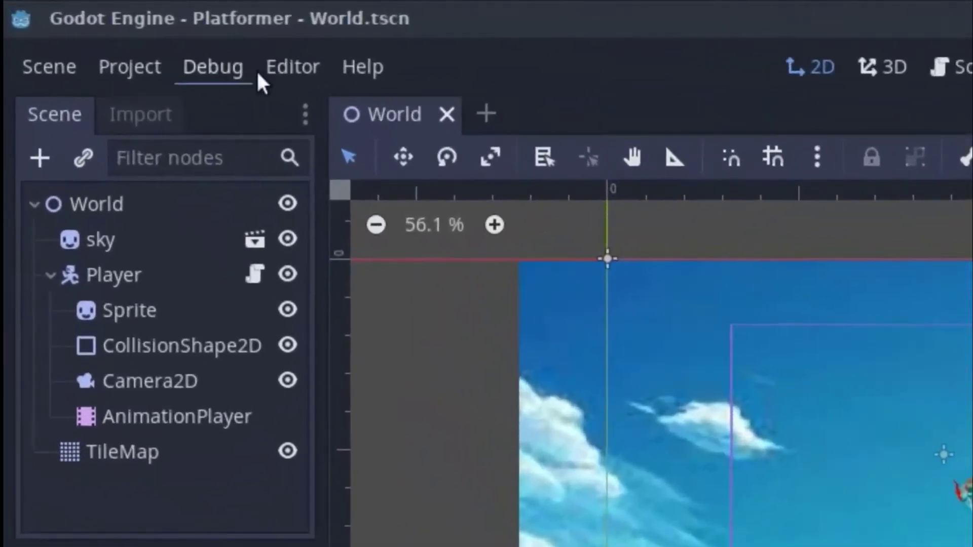
# - Reopen Editor Settings, raise Main Font Size to 20, then revert it to 14
pyautogui.click(299, 69)
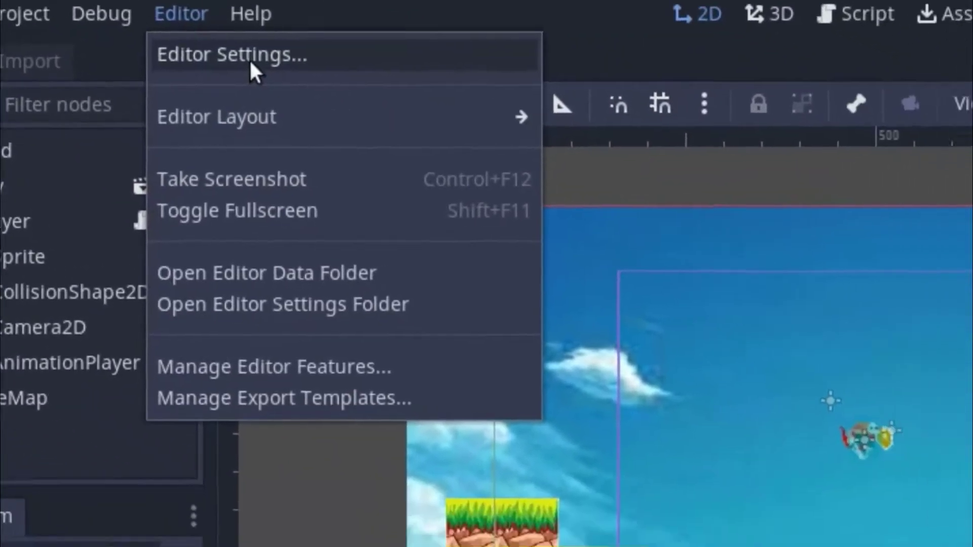
pyautogui.click(372, 124)
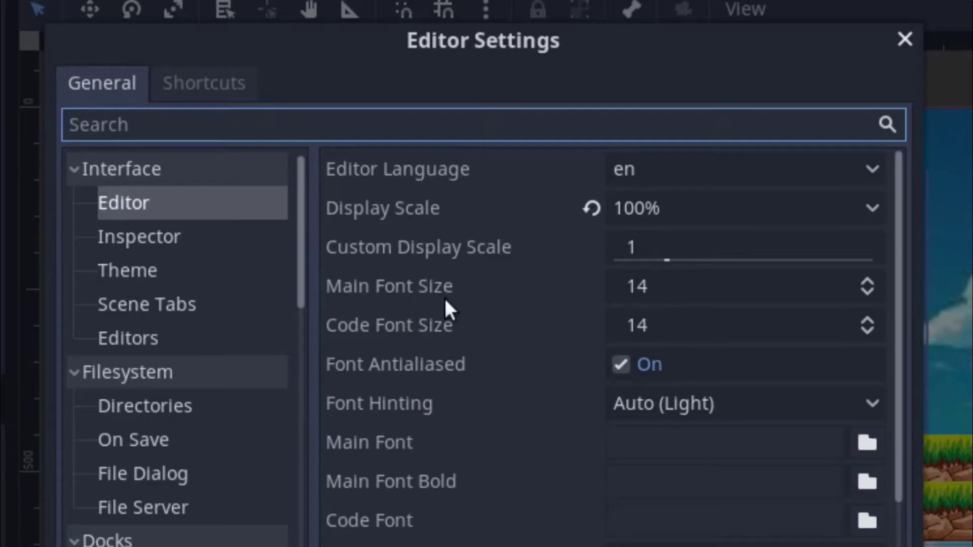
pyautogui.click(868, 278)
pyautogui.click(868, 278)
pyautogui.click(868, 278)
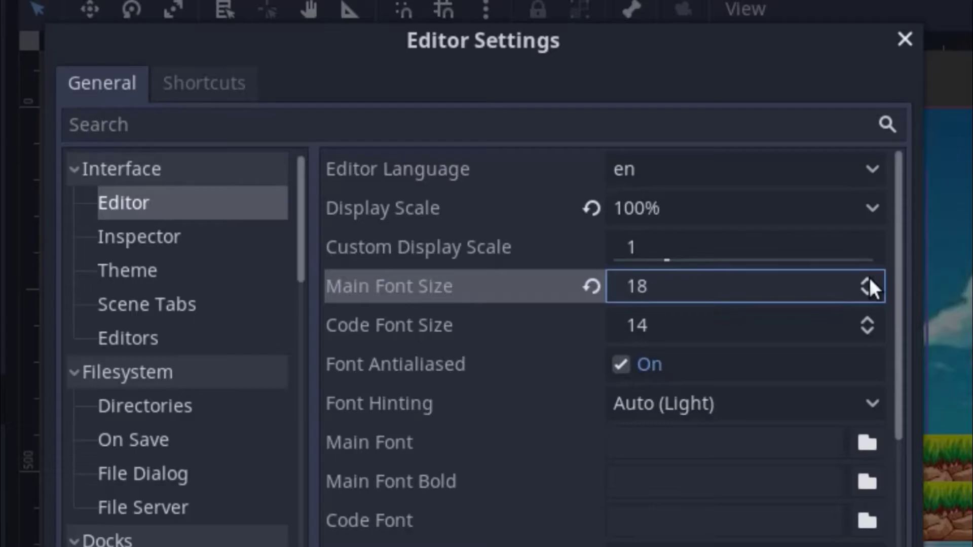
pyautogui.click(869, 278)
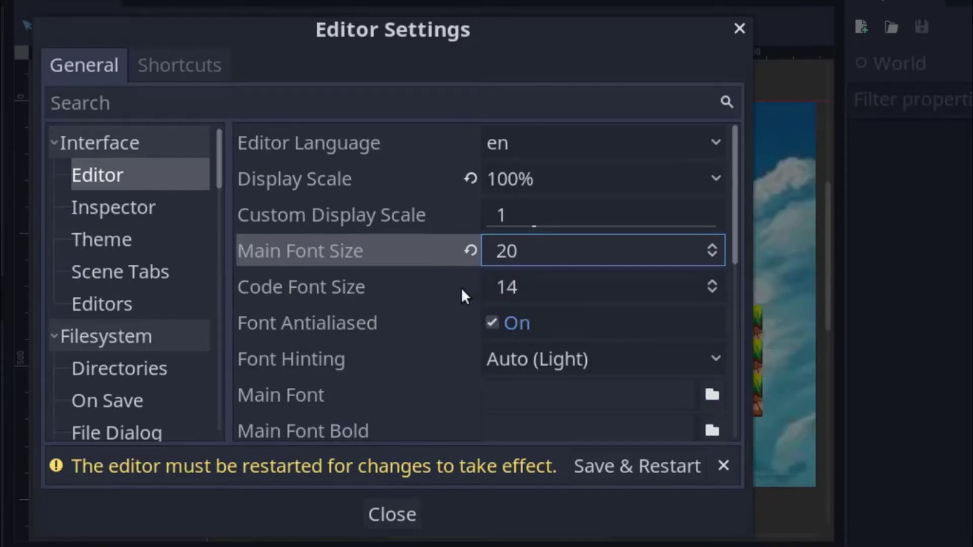
pyautogui.click(471, 250)
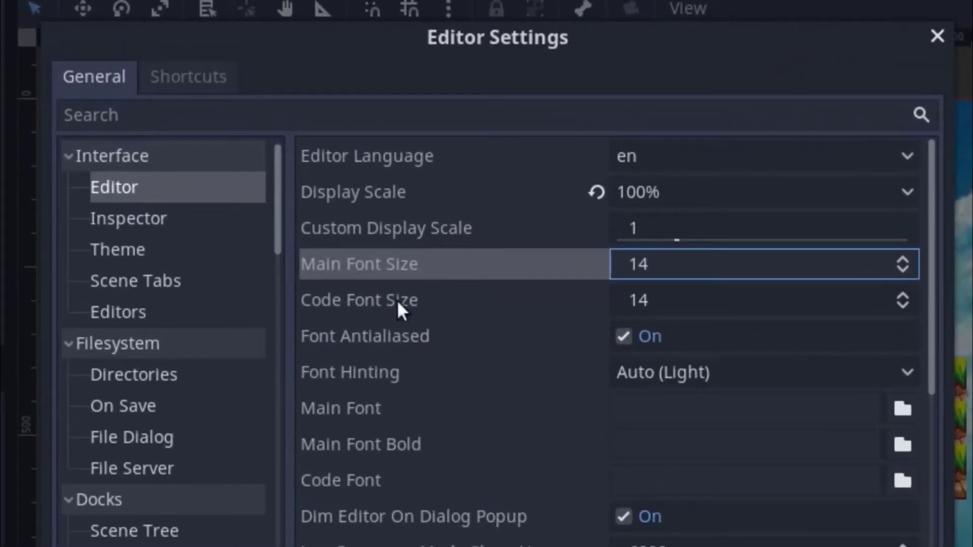
pyautogui.click(397, 301)
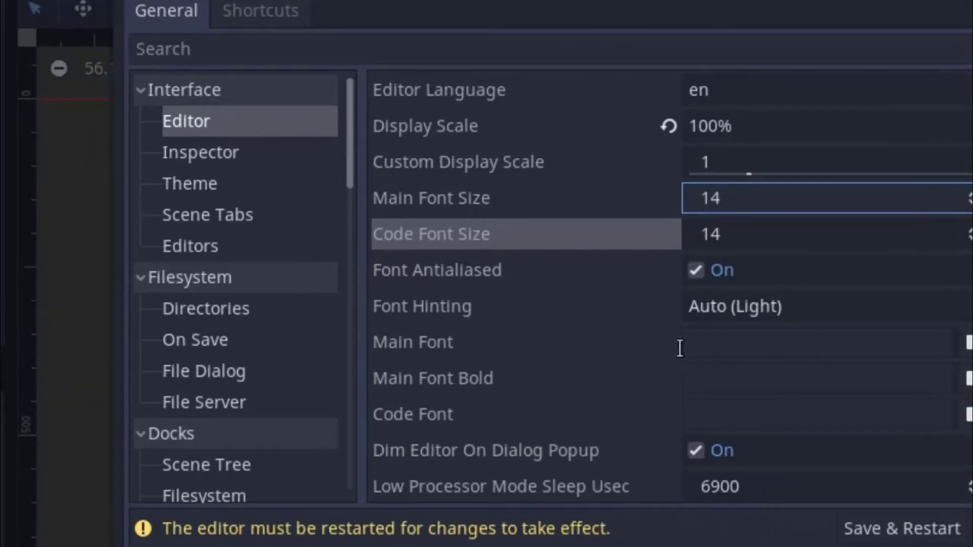
# - Open the file picker for the Main Font setting
pyautogui.scroll(-2, 509, 441)
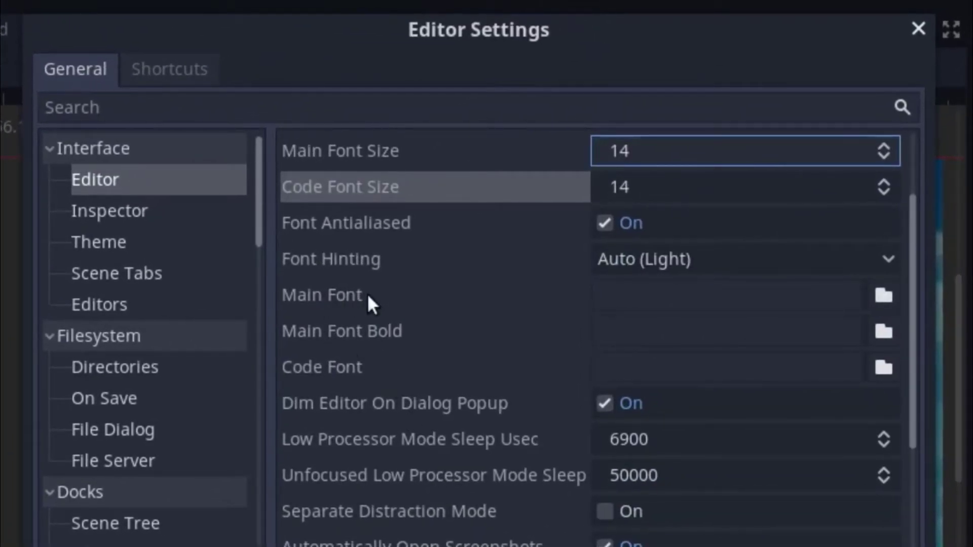
pyautogui.click(653, 296)
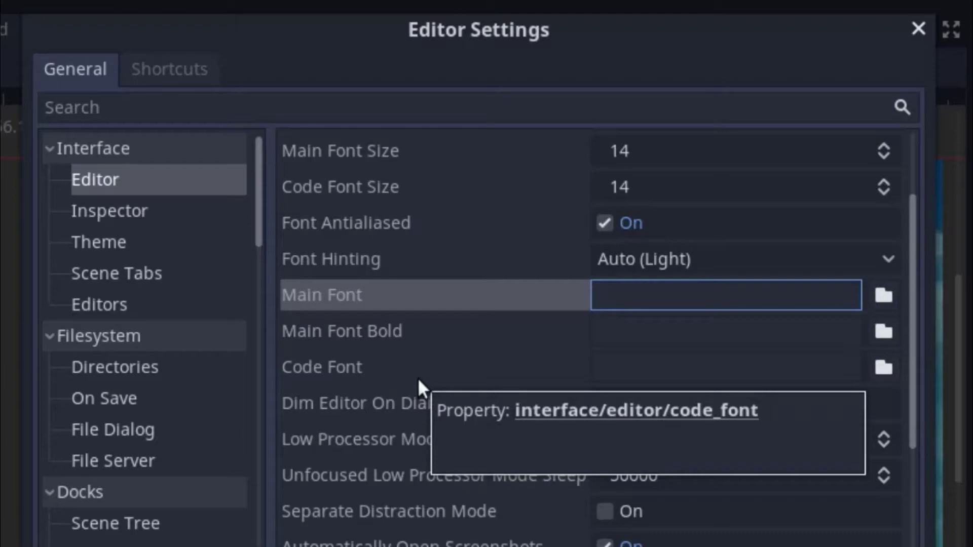
pyautogui.click(879, 293)
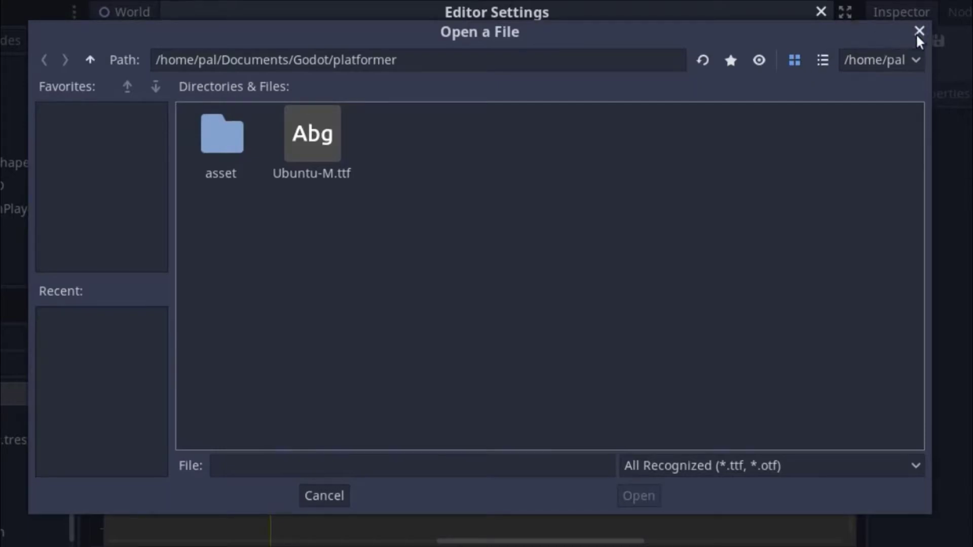
# - Navigate the font picker from the filesystem root into /usr/share
pyautogui.click(91, 61)
pyautogui.click(92, 60)
pyautogui.click(91, 61)
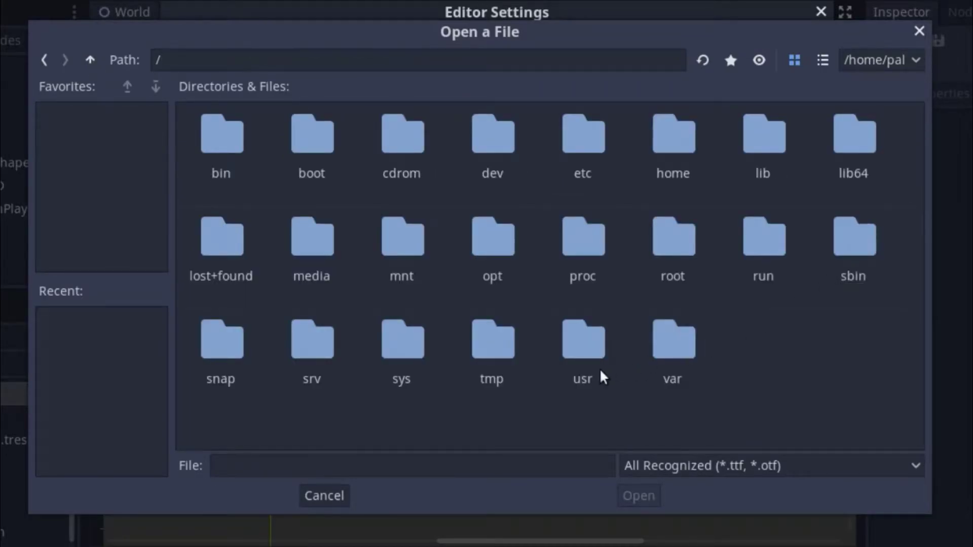
pyautogui.doubleClick(599, 348)
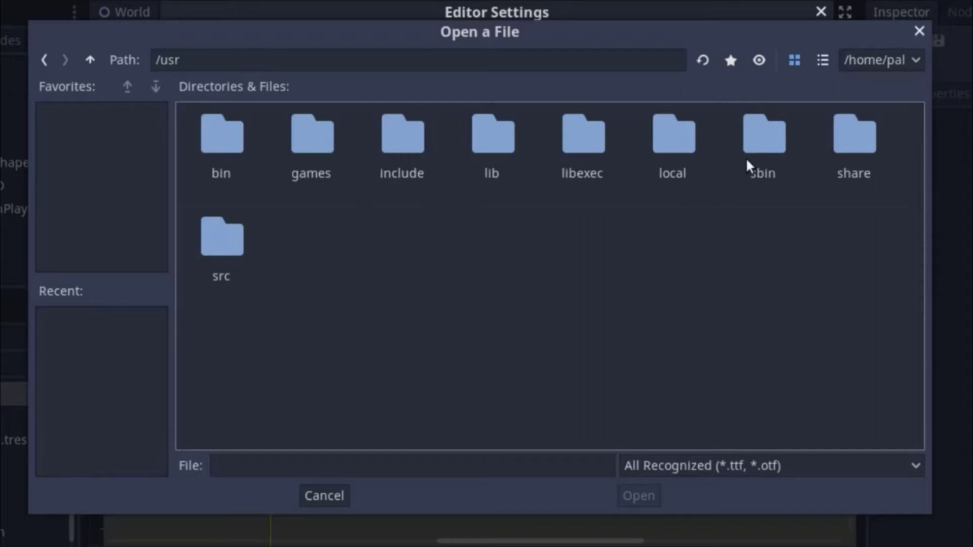
pyautogui.doubleClick(841, 147)
pyautogui.scroll(-2, 451, 342)
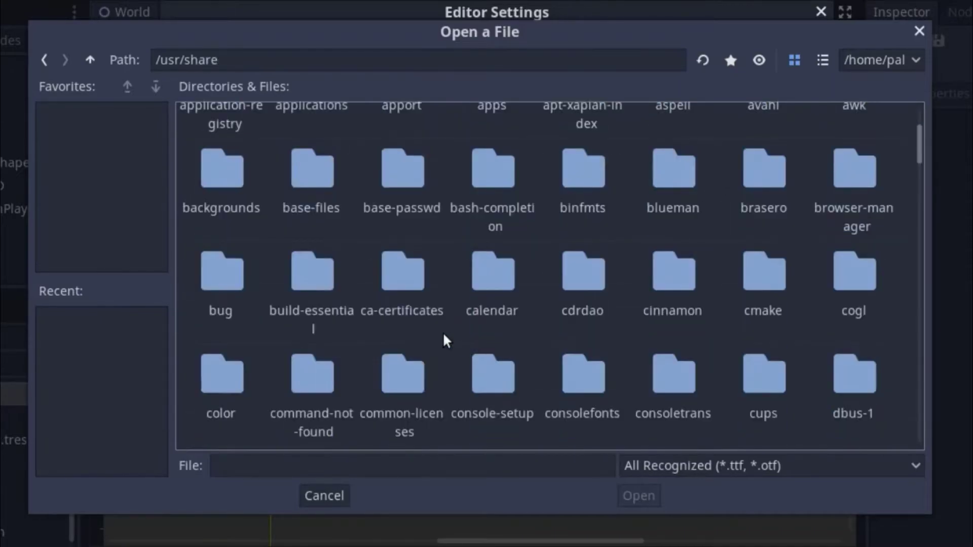
pyautogui.scroll(-2, 434, 335)
pyautogui.scroll(-1, 434, 336)
pyautogui.scroll(-2, 434, 334)
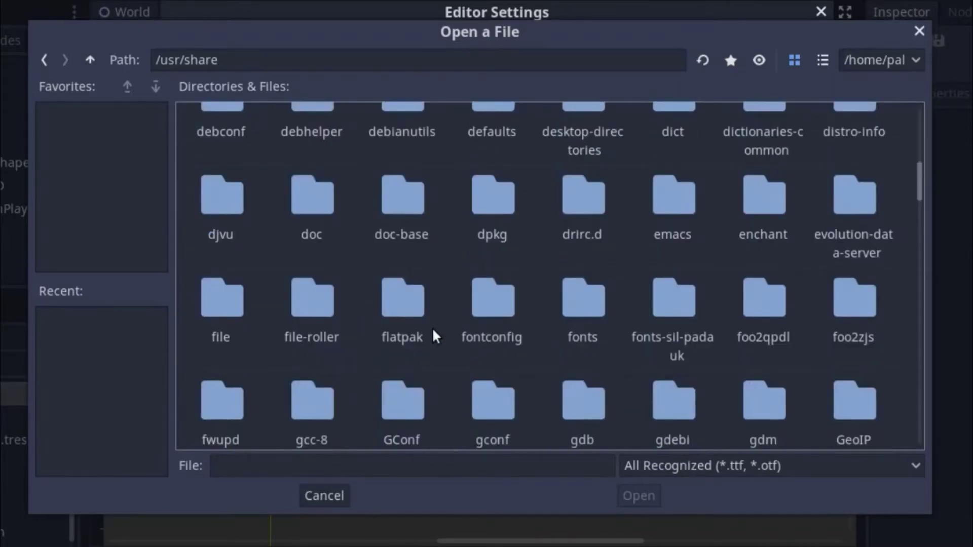
pyautogui.scroll(-3, 325, 300)
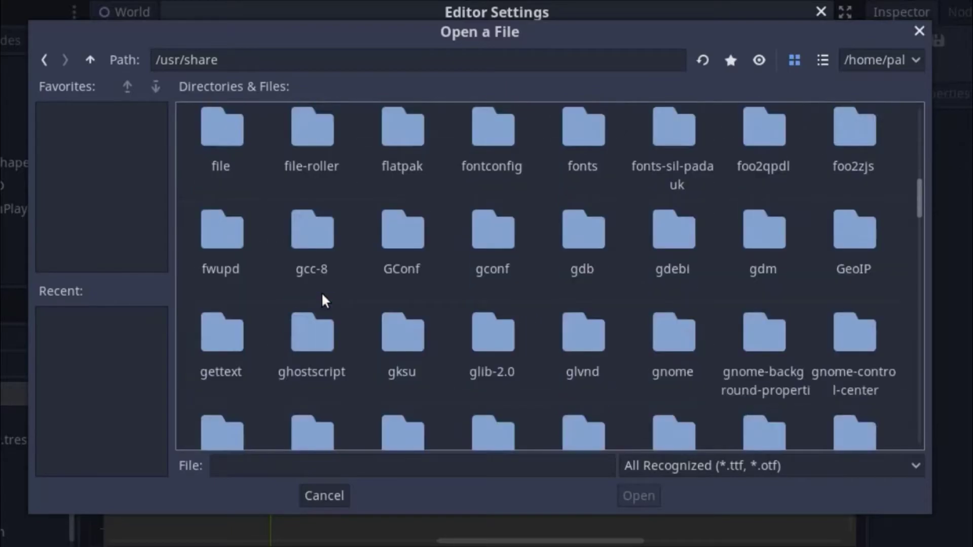
pyautogui.scroll(1, 504, 245)
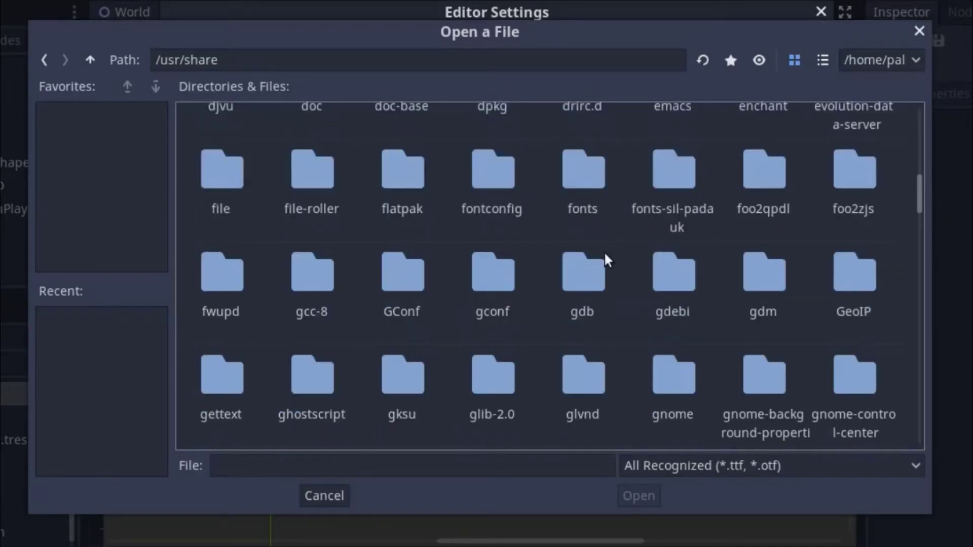
pyautogui.scroll(1, 607, 260)
# - Enter the fonts folder, peek into opentype, then open the truetype folder
pyautogui.doubleClick(593, 224)
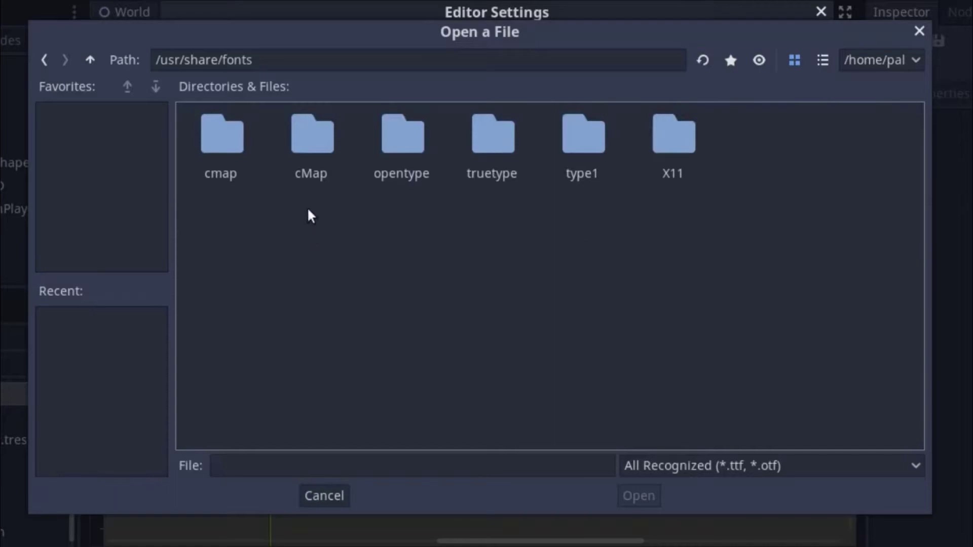
pyautogui.doubleClick(400, 148)
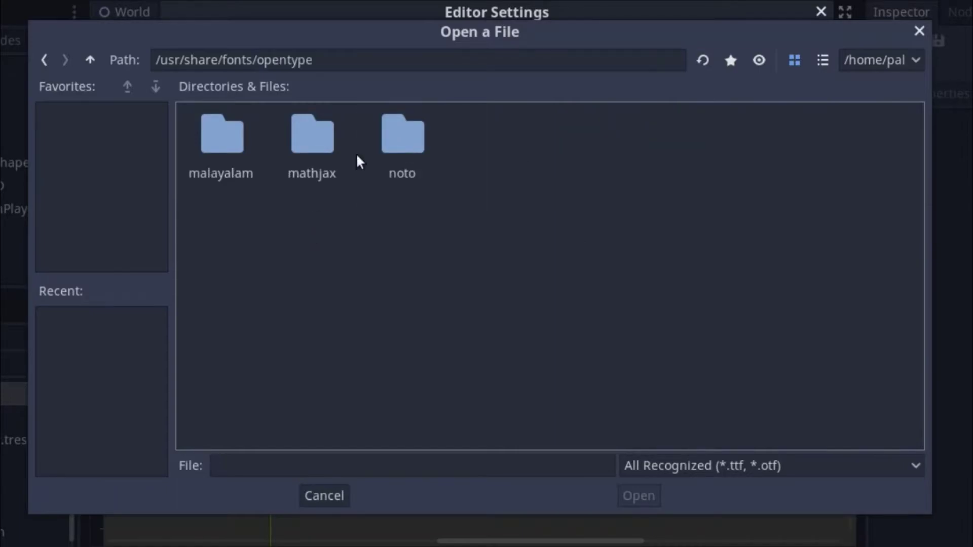
pyautogui.click(44, 59)
pyautogui.doubleClick(497, 145)
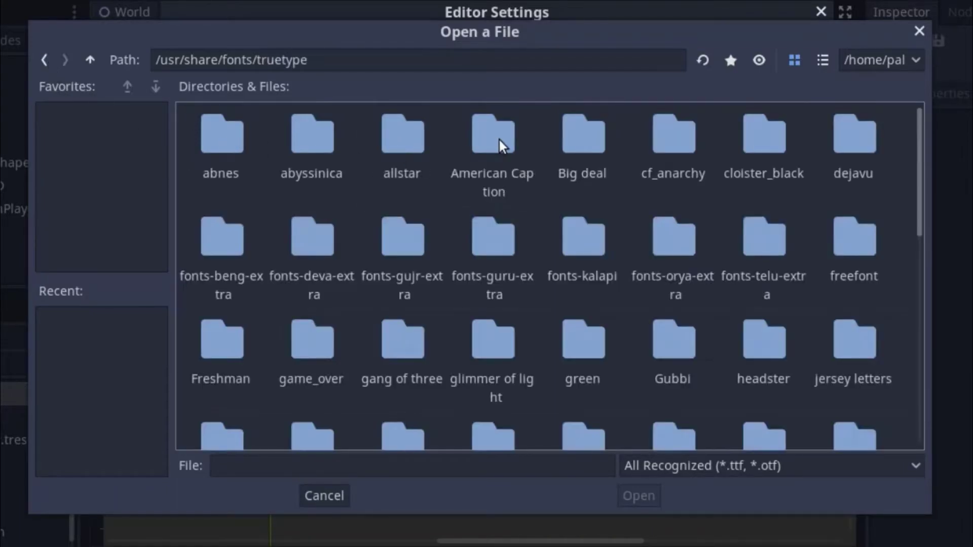
pyautogui.scroll(-10, 495, 272)
pyautogui.scroll(-2, 496, 271)
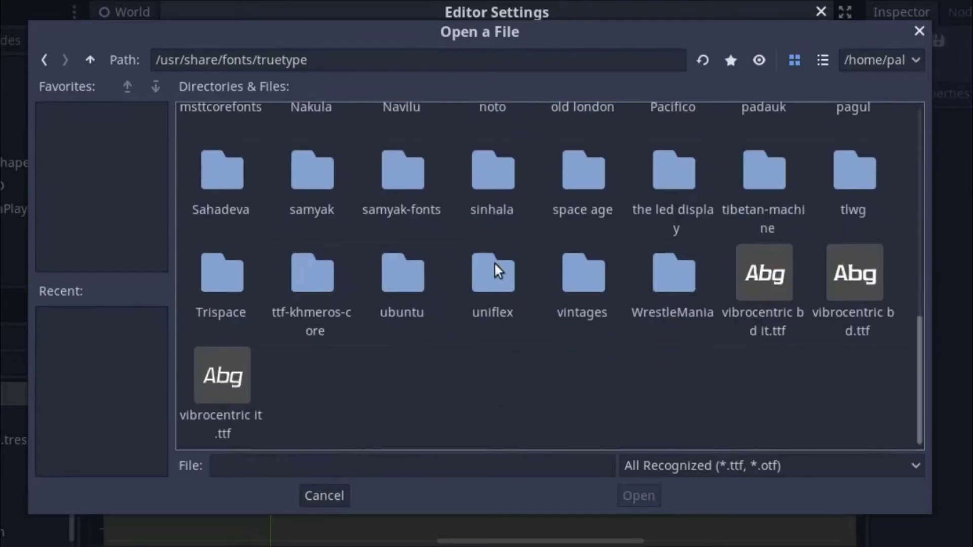
# - Set Main Font to the uniflex .ttf file, then revert Main Font to empty
pyautogui.doubleClick(502, 304)
pyautogui.doubleClick(220, 123)
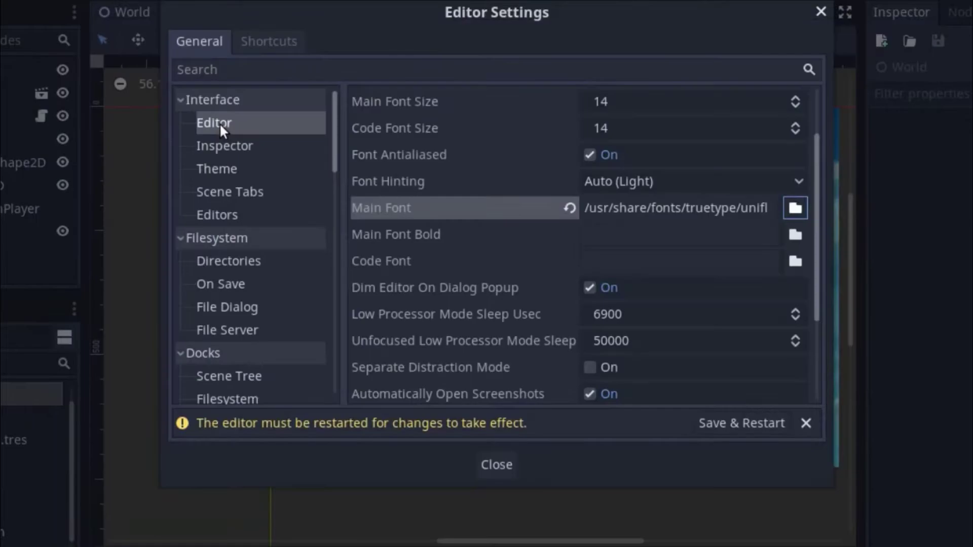
pyautogui.click(650, 215)
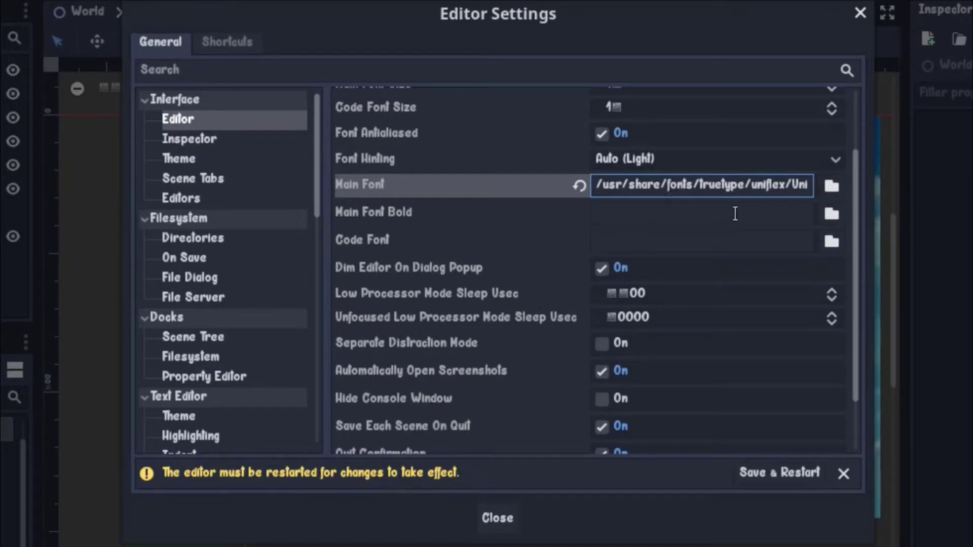
pyautogui.click(578, 186)
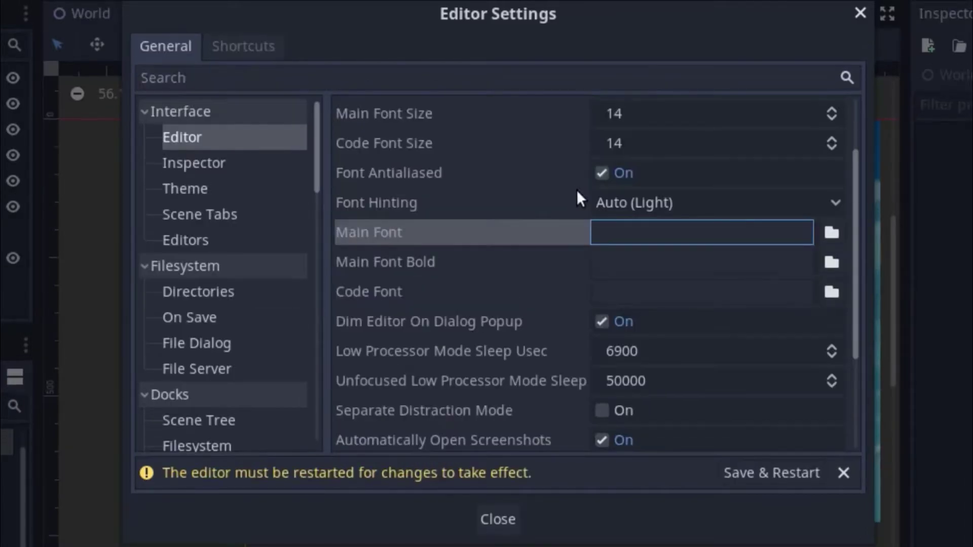
# - Go to the Interface > Theme settings and list the available theme presets
pyautogui.click(219, 163)
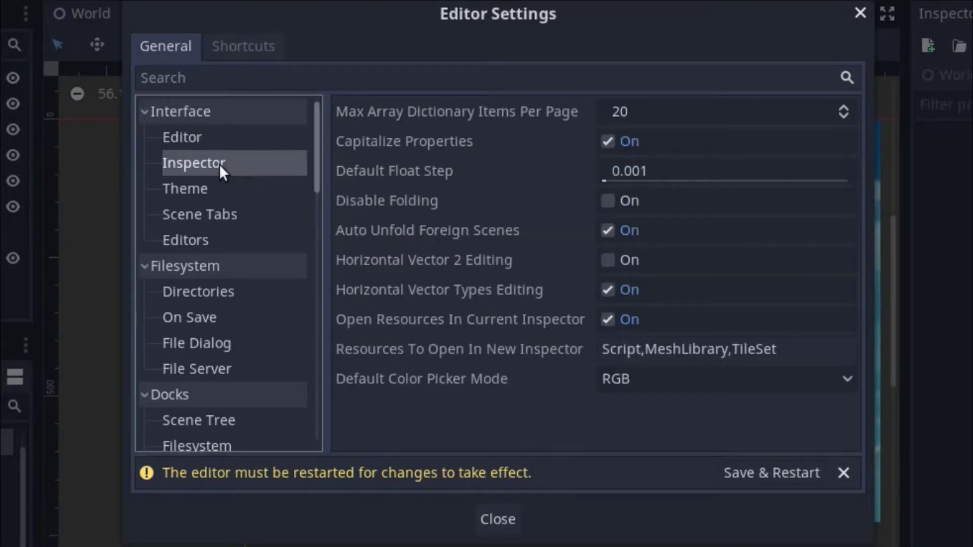
pyautogui.click(218, 187)
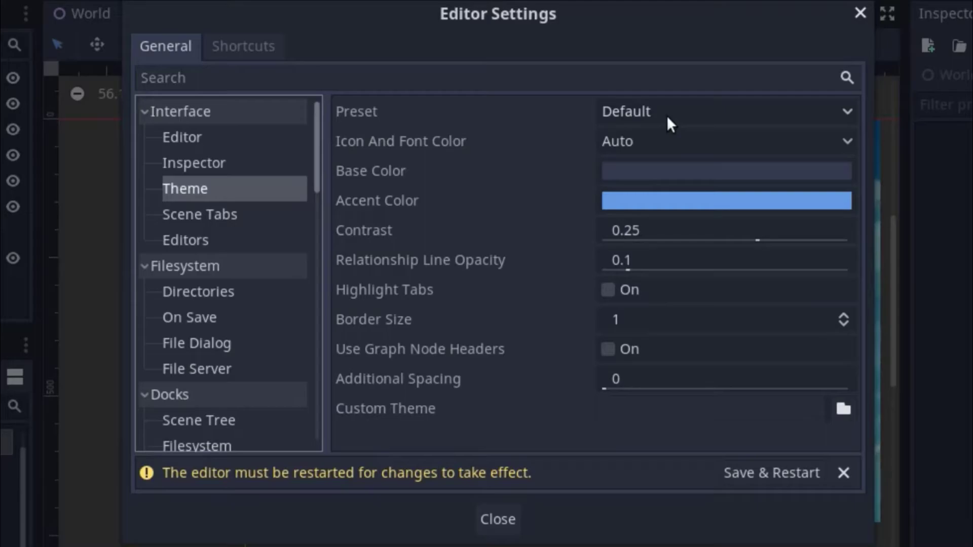
pyautogui.click(667, 114)
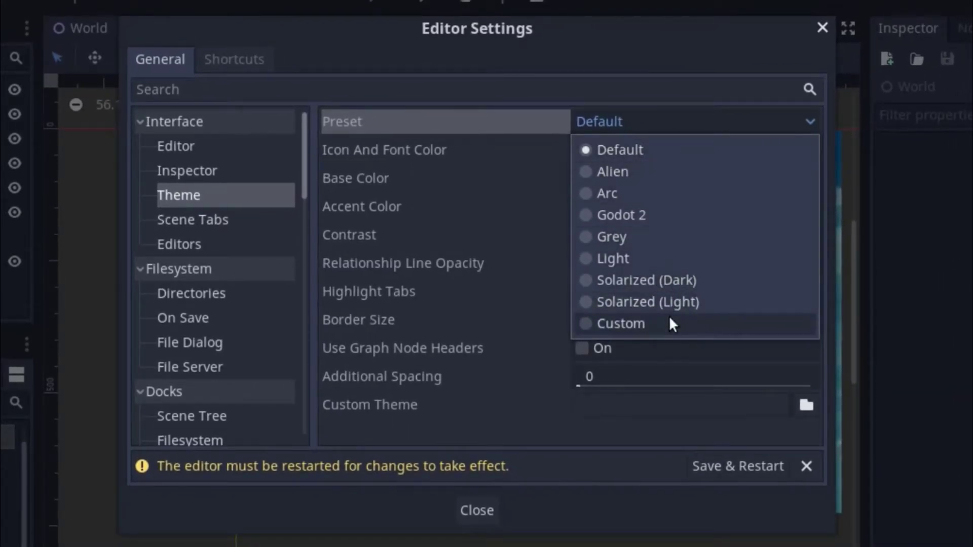
# - Try the Light, Arc and Solarized (Dark) theme presets in turn
pyautogui.click(660, 274)
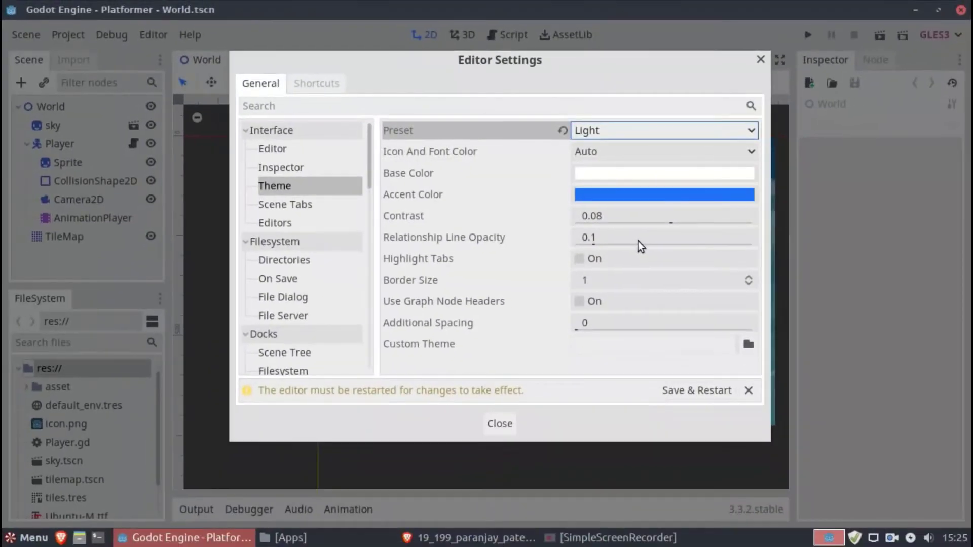
pyautogui.moveTo(474, 65)
pyautogui.mouseDown()
pyautogui.moveTo(438, 103)
pyautogui.moveTo(479, 72)
pyautogui.mouseUp()
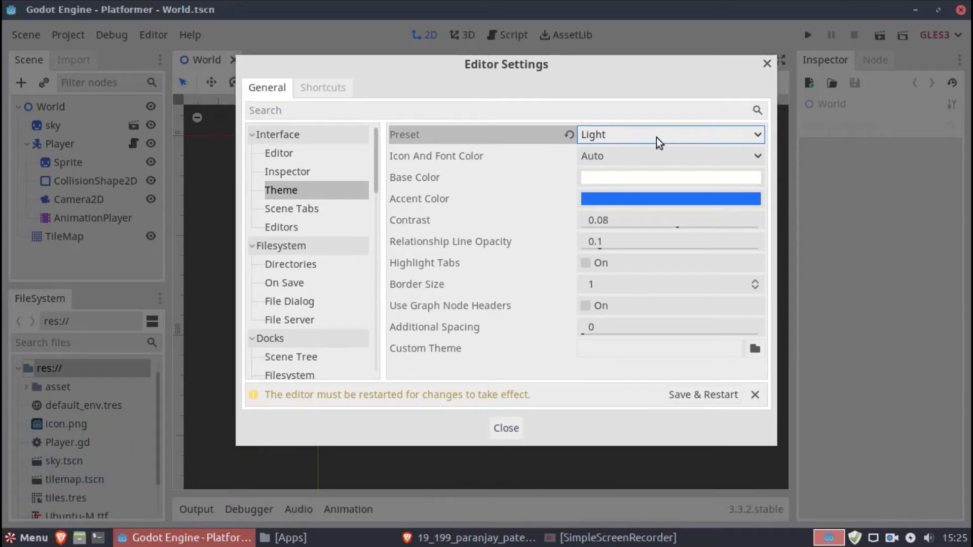
pyautogui.click(657, 139)
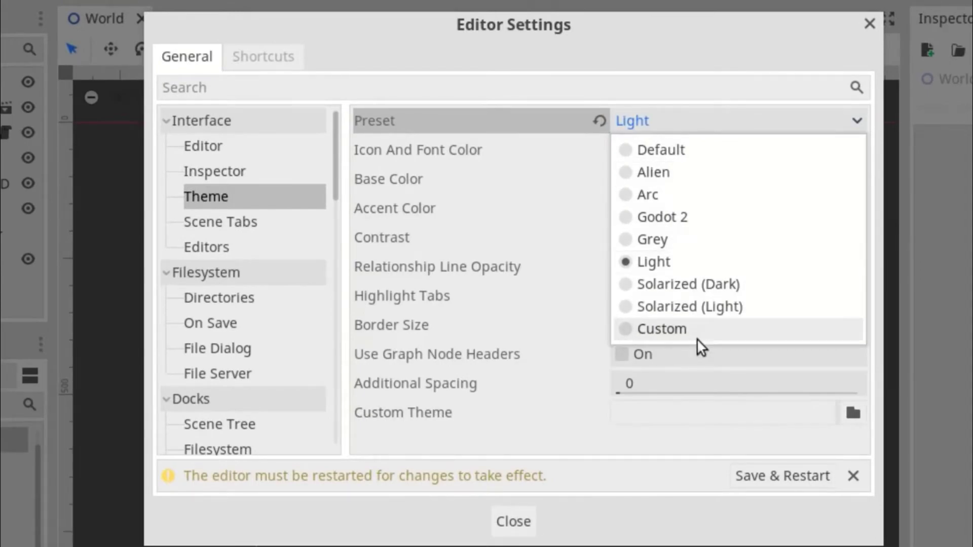
pyautogui.click(691, 202)
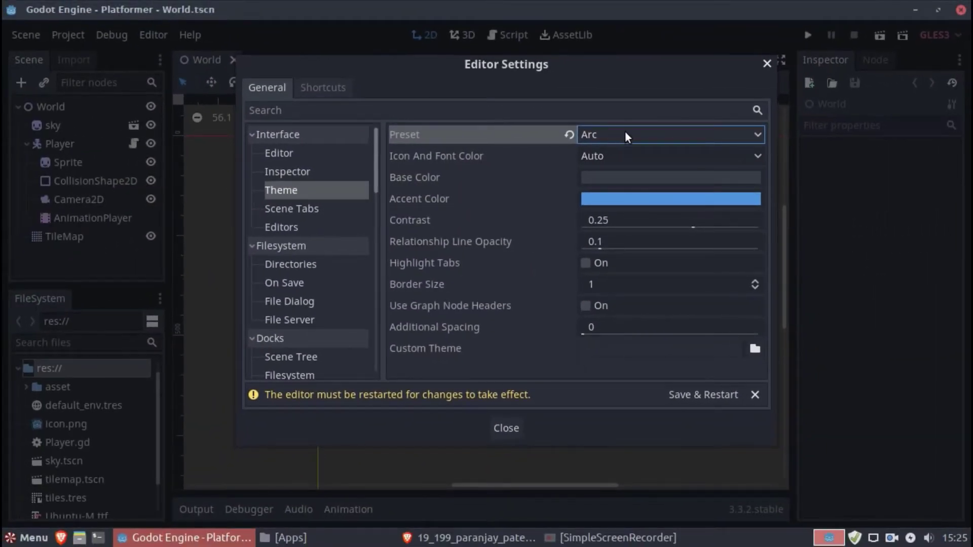
pyautogui.click(626, 132)
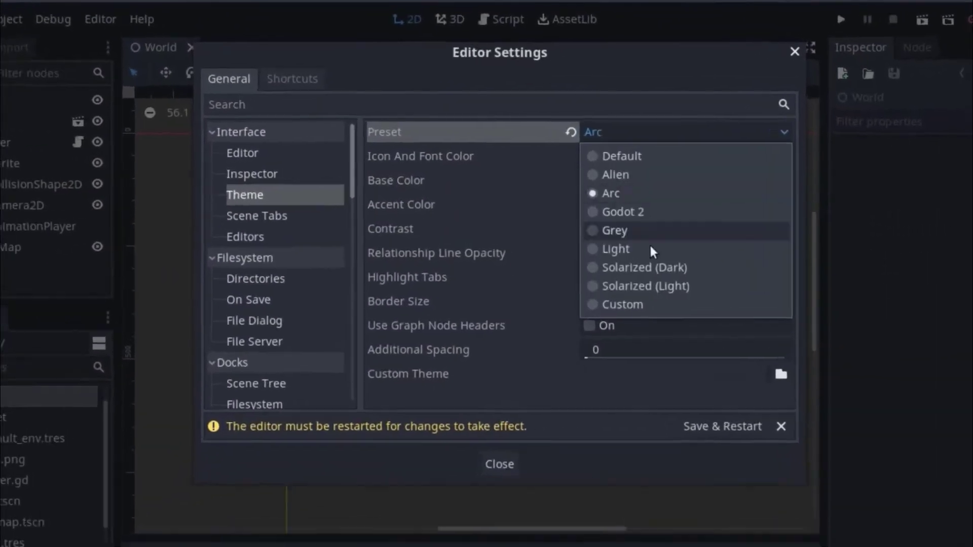
pyautogui.click(662, 299)
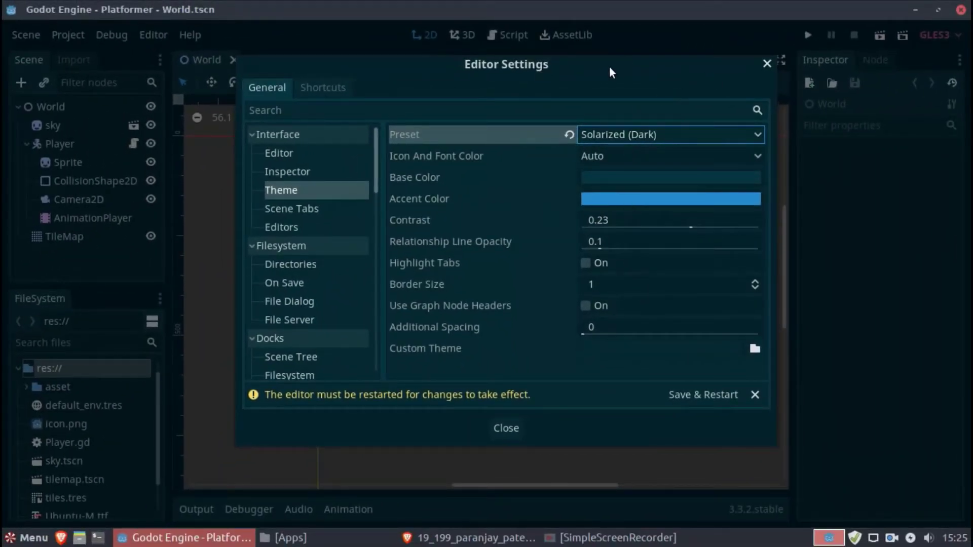
pyautogui.moveTo(612, 73)
pyautogui.mouseDown()
pyautogui.moveTo(544, 75)
pyautogui.moveTo(606, 72)
pyautogui.mouseUp()
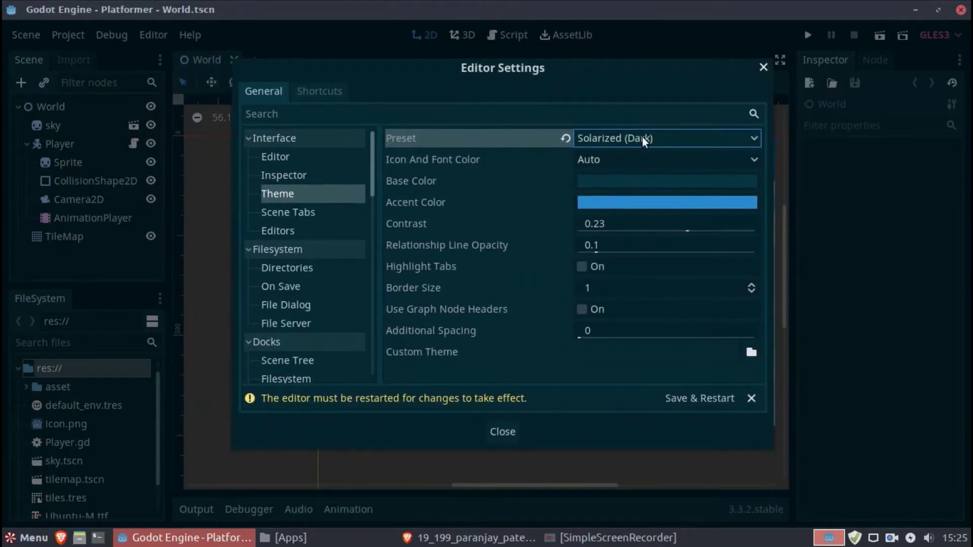
pyautogui.click(643, 137)
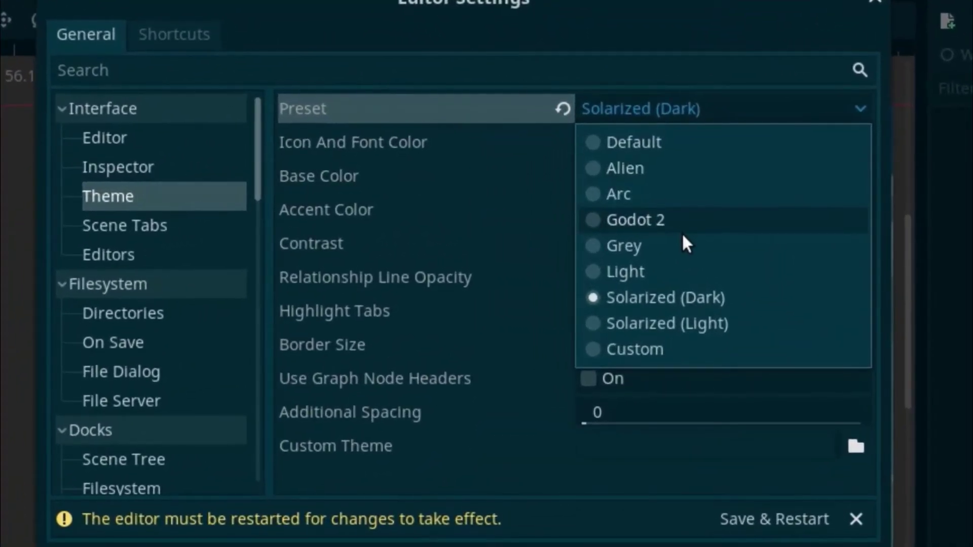
# - Choose the Custom theme preset and set a pale pink base colour
pyautogui.click(673, 352)
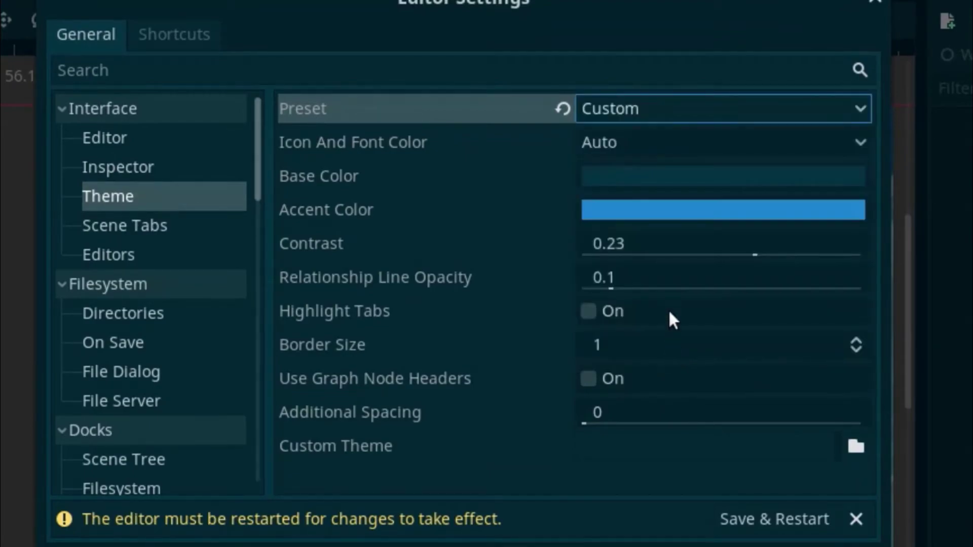
pyautogui.click(655, 178)
pyautogui.moveTo(474, 124)
pyautogui.mouseDown()
pyautogui.moveTo(450, 60)
pyautogui.moveTo(245, 90)
pyautogui.moveTo(260, 146)
pyautogui.moveTo(249, 146)
pyautogui.mouseUp()
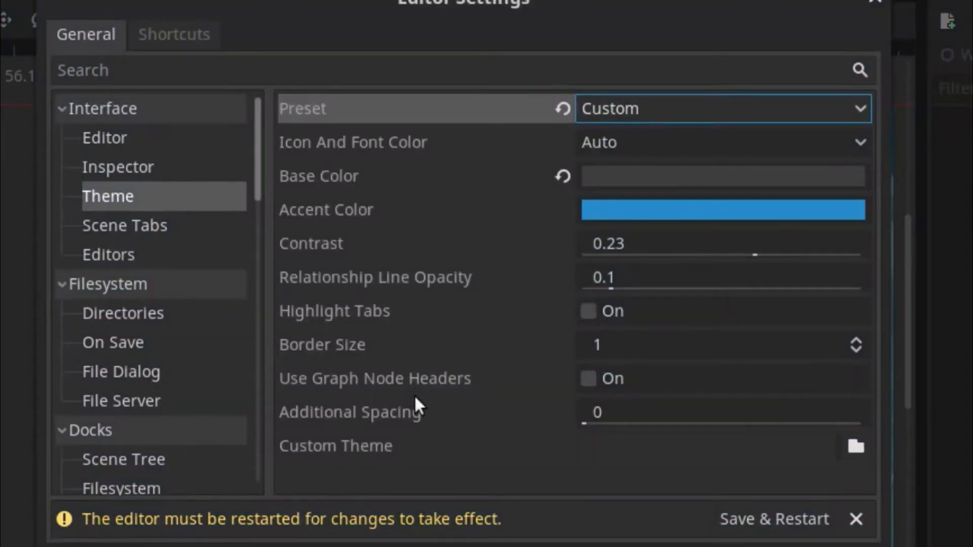
pyautogui.click(607, 177)
pyautogui.click(379, 49)
pyautogui.moveTo(379, 50)
pyautogui.mouseDown()
pyautogui.moveTo(403, 0)
pyautogui.moveTo(304, 0)
pyautogui.moveTo(320, 0)
pyautogui.mouseUp()
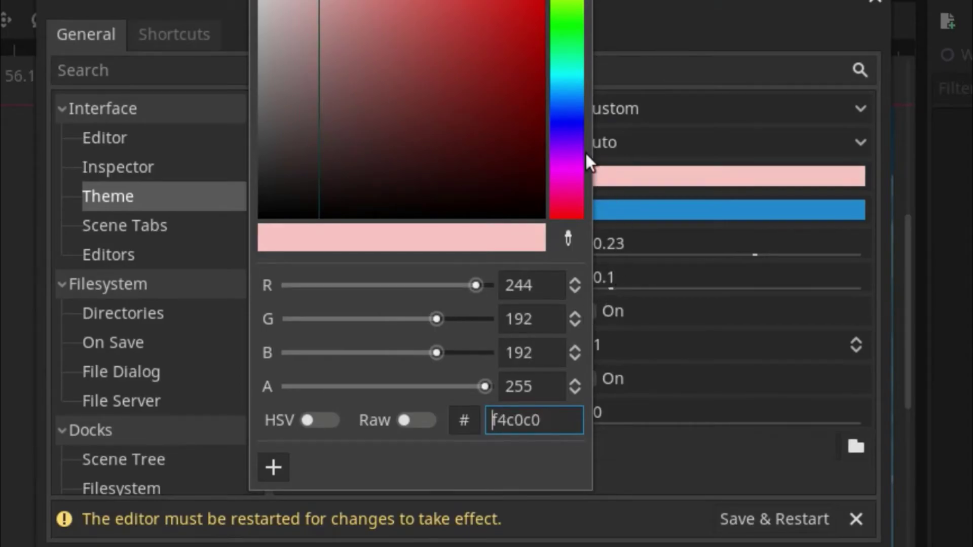
pyautogui.press('Escape')
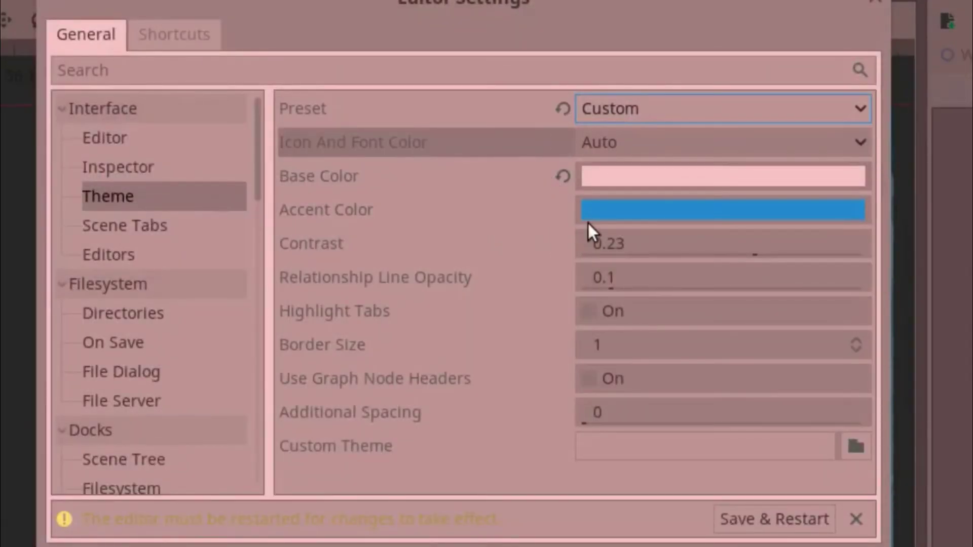
# - Darken the blue accent colour, then reopen Editor Settings
pyautogui.click(619, 206)
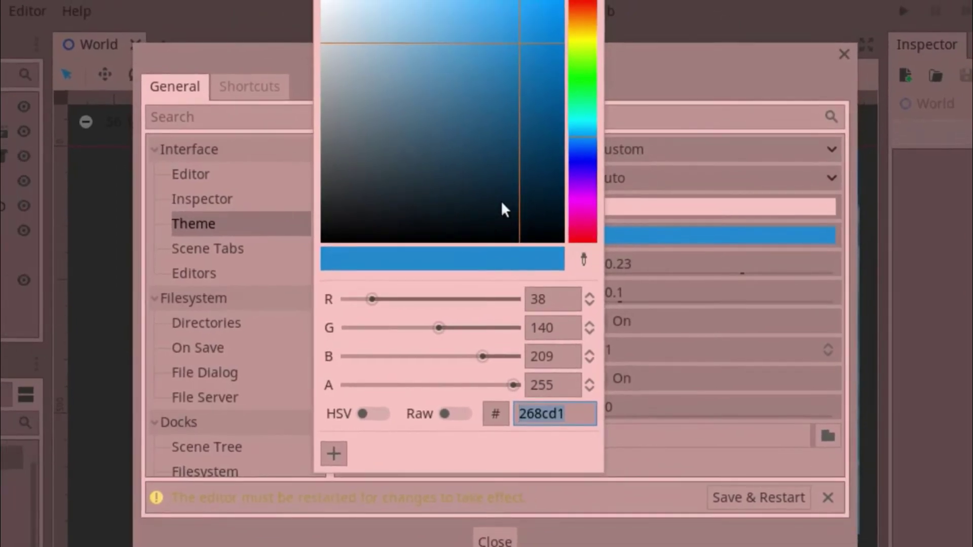
pyautogui.moveTo(504, 208); pyautogui.dragTo(472, 106)
pyautogui.click(604, 65)
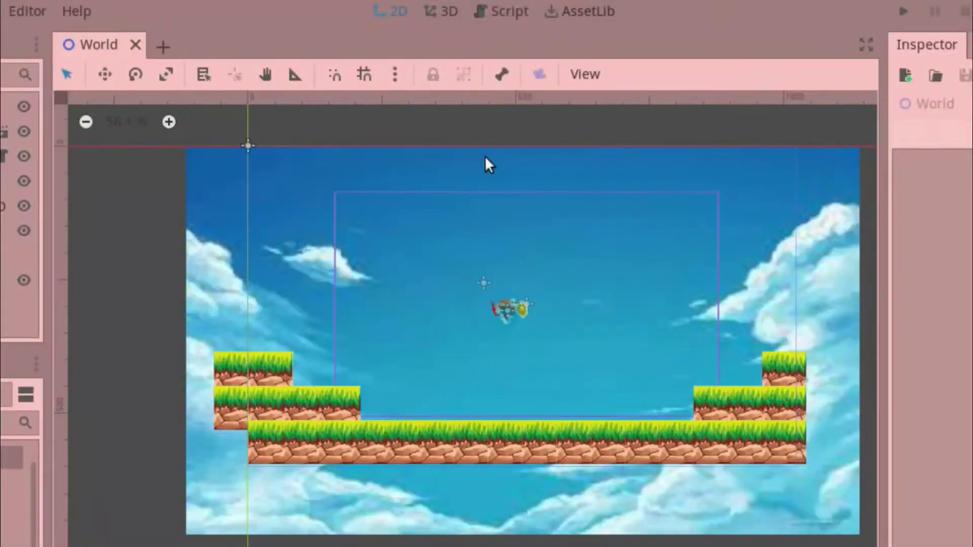
pyautogui.click(10, 9)
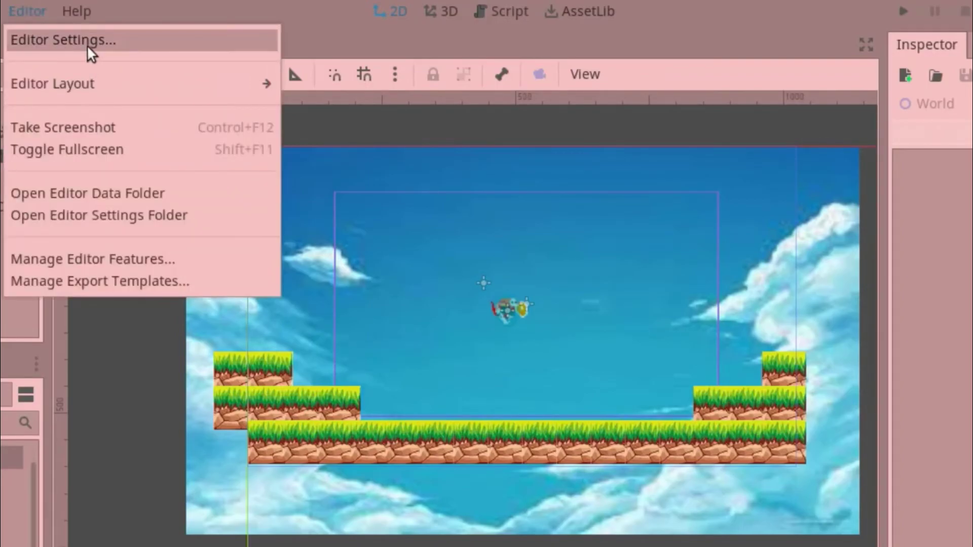
pyautogui.click(88, 44)
# - Try a bright green accent colour, then revert the accent to its default blue
pyautogui.click(708, 243)
pyautogui.click(521, 124)
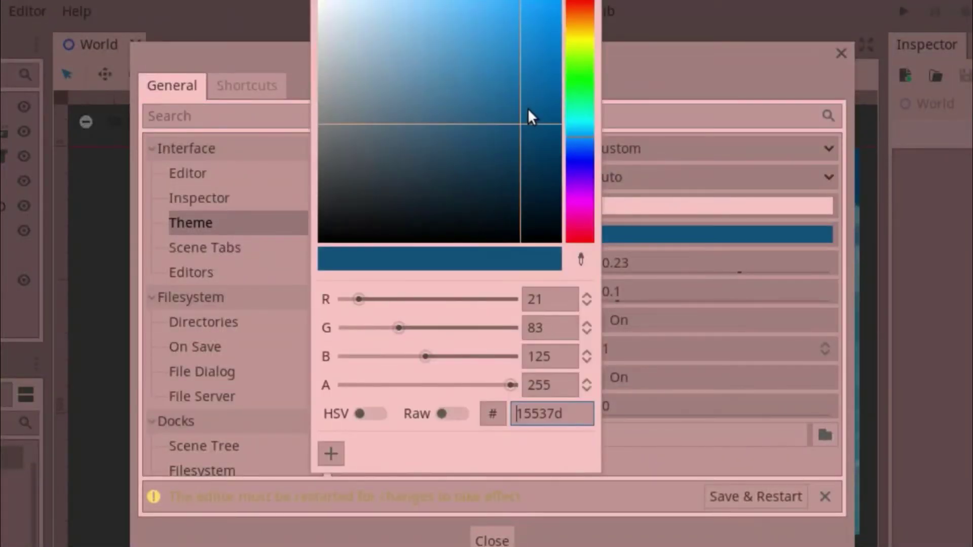
pyautogui.click(541, 51)
pyautogui.click(579, 78)
pyautogui.click(546, 15)
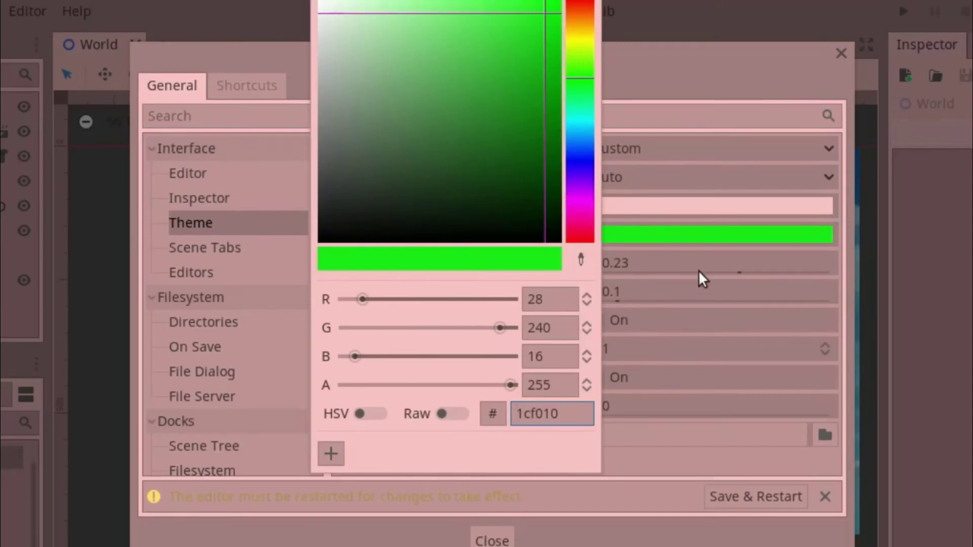
pyautogui.click(690, 241)
pyautogui.click(482, 501)
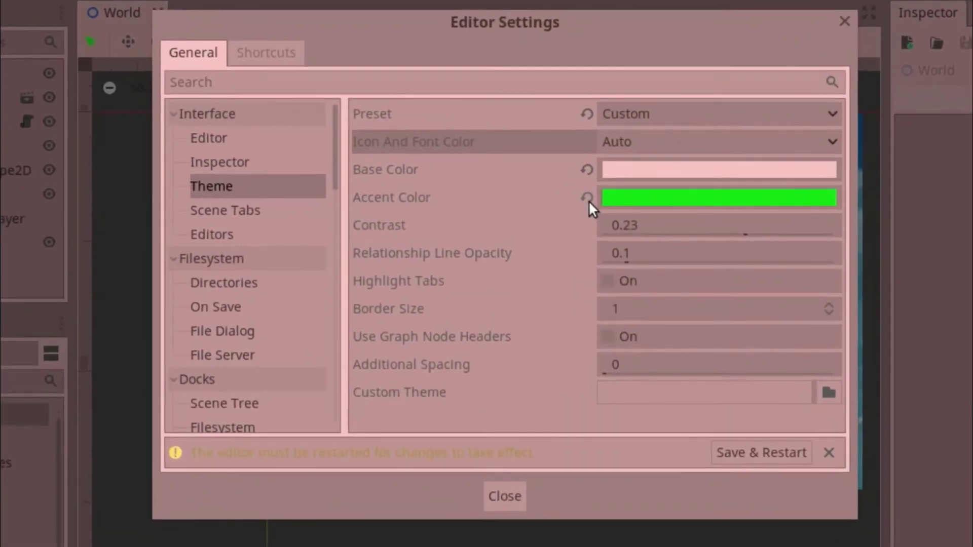
pyautogui.click(587, 199)
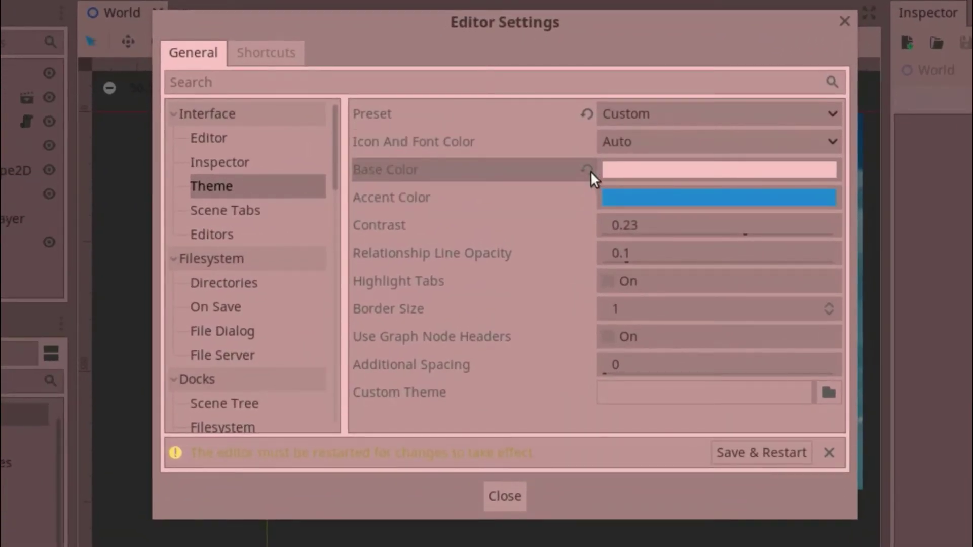
# - Revert Base Color and the theme preset to Default, then enable Highlight Tabs
pyautogui.click(589, 171)
pyautogui.click(586, 114)
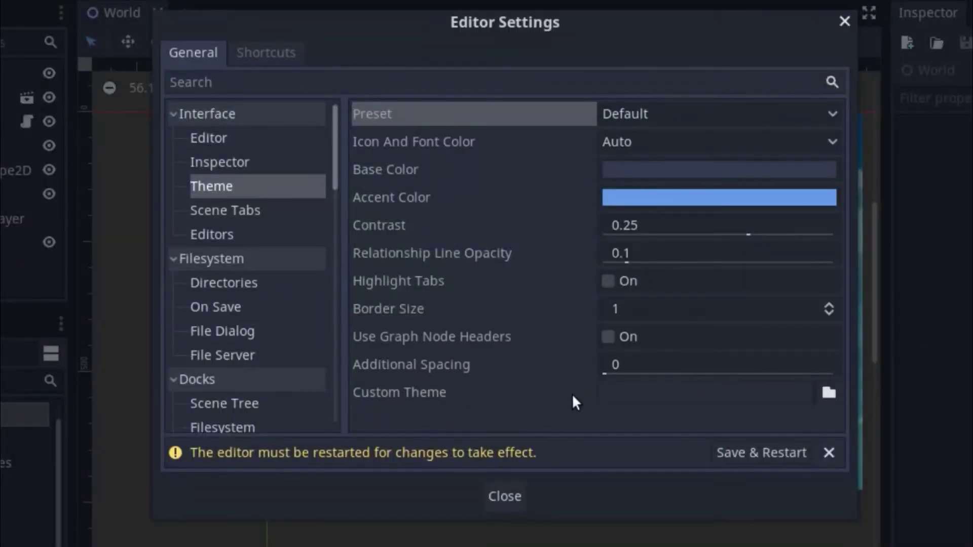
pyautogui.moveTo(548, 26)
pyautogui.mouseDown()
pyautogui.moveTo(525, 66)
pyautogui.moveTo(557, 49)
pyautogui.moveTo(532, 52)
pyautogui.mouseUp()
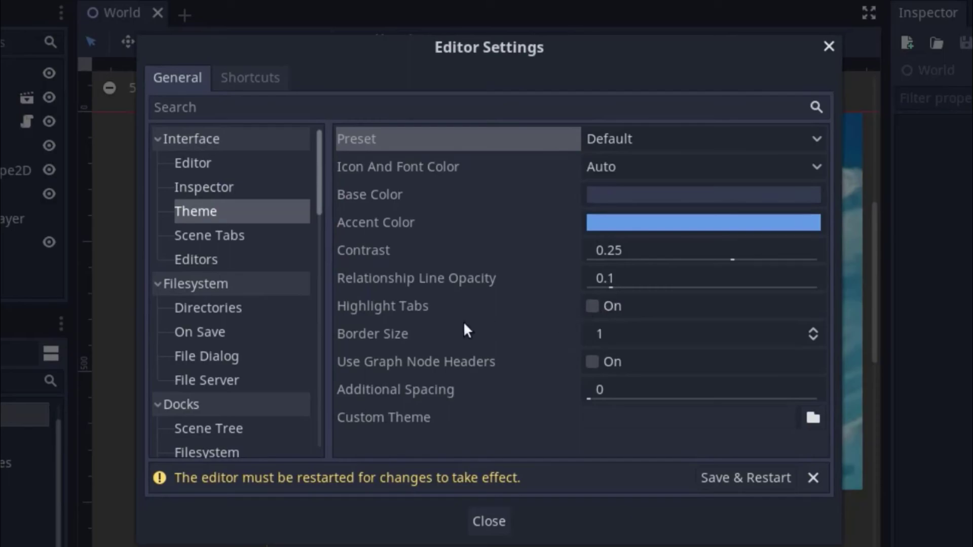
pyautogui.click(593, 307)
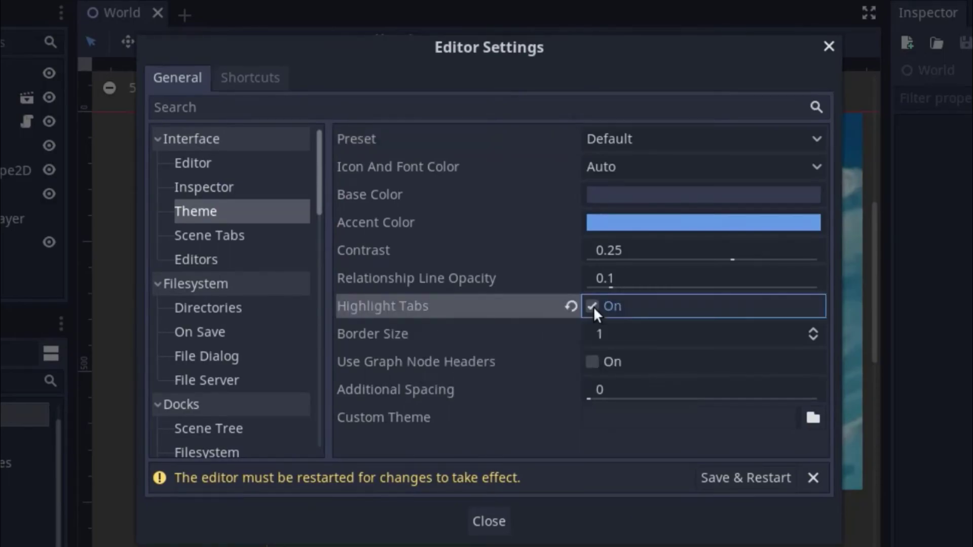
pyautogui.click(466, 49)
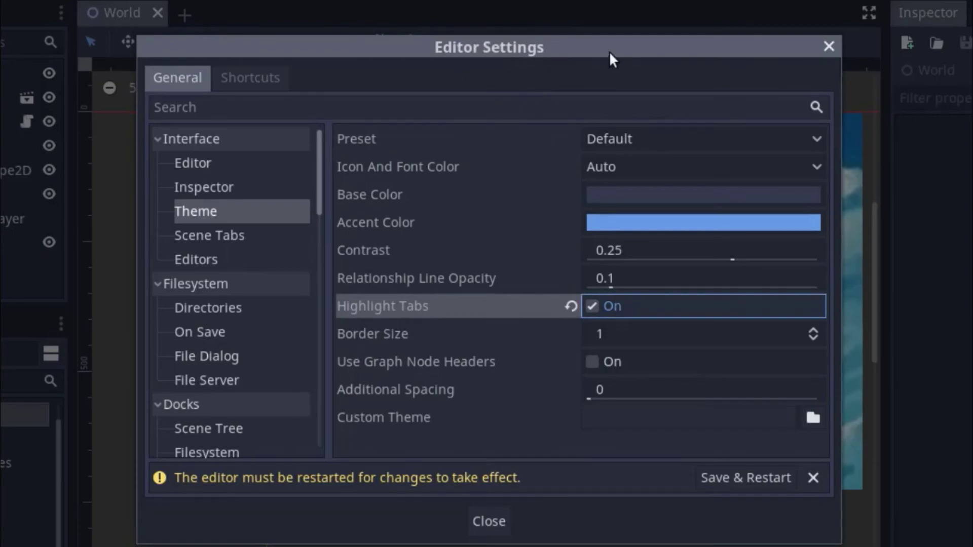
# - Revert Highlight Tabs to off and browse the settings category tree back to Interface > Theme
pyautogui.click(573, 308)
pyautogui.scroll(-5, 251, 363)
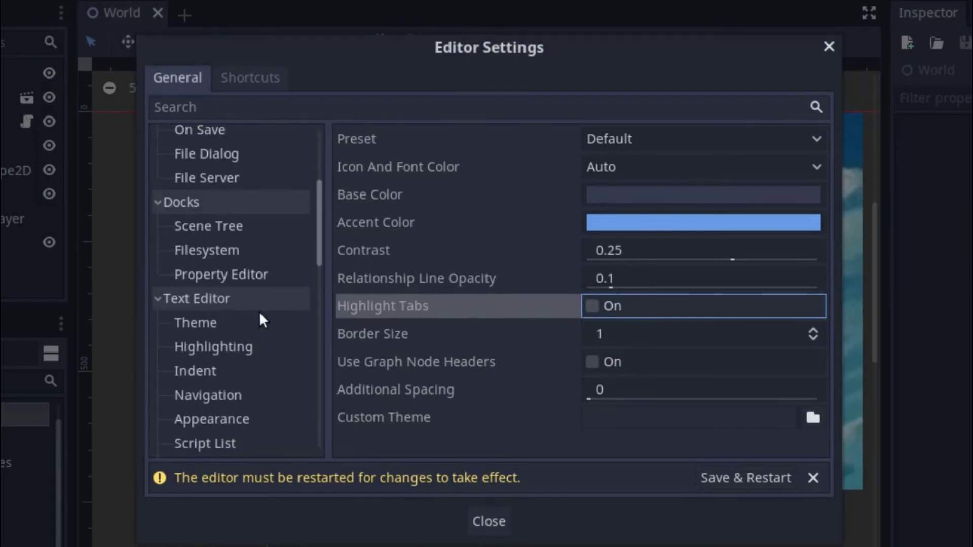
pyautogui.scroll(-1, 237, 248)
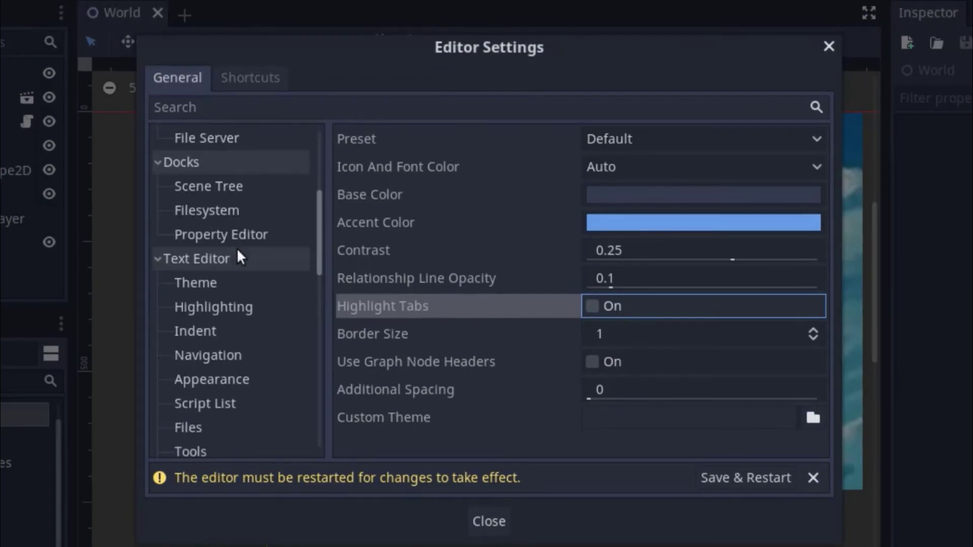
pyautogui.scroll(-5, 237, 248)
pyautogui.scroll(-4, 236, 247)
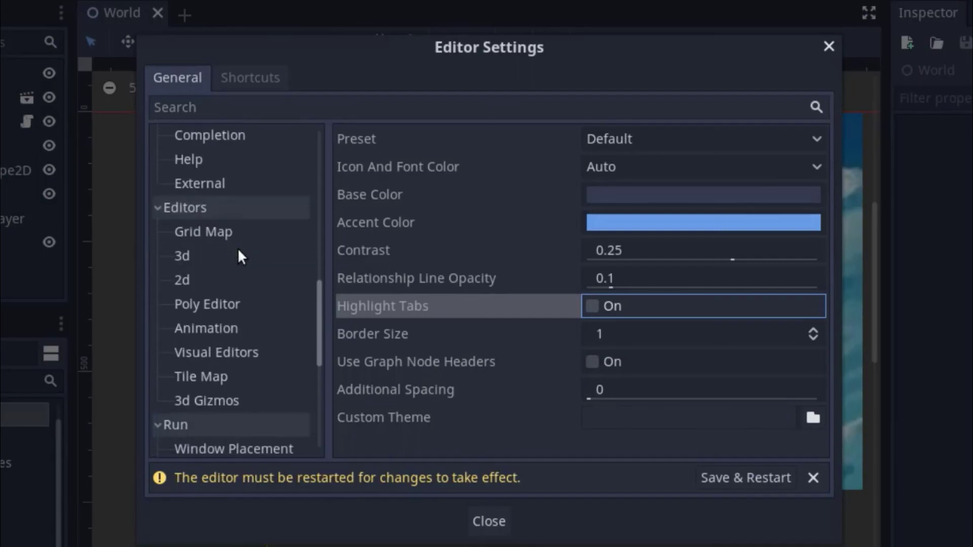
pyautogui.scroll(-3, 238, 248)
pyautogui.scroll(-5, 239, 264)
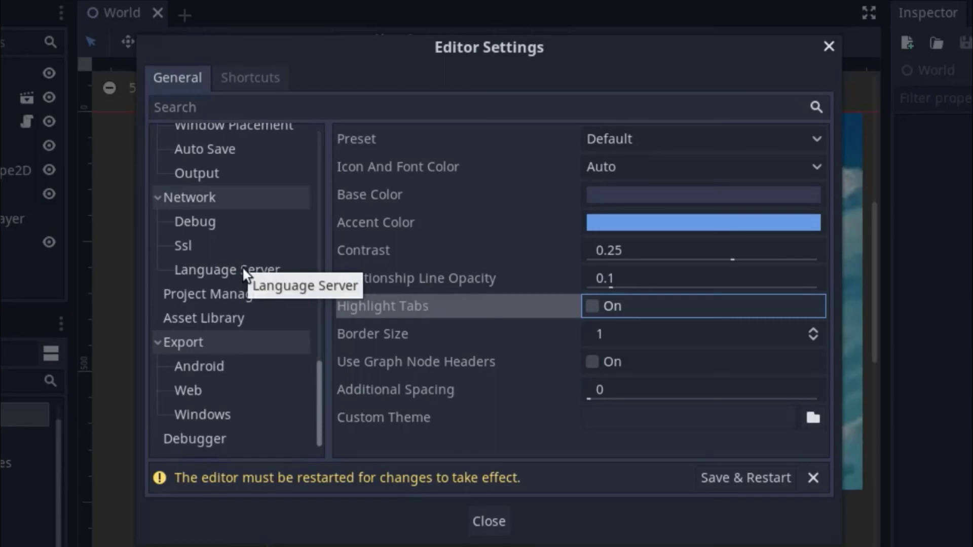
pyautogui.scroll(12, 242, 267)
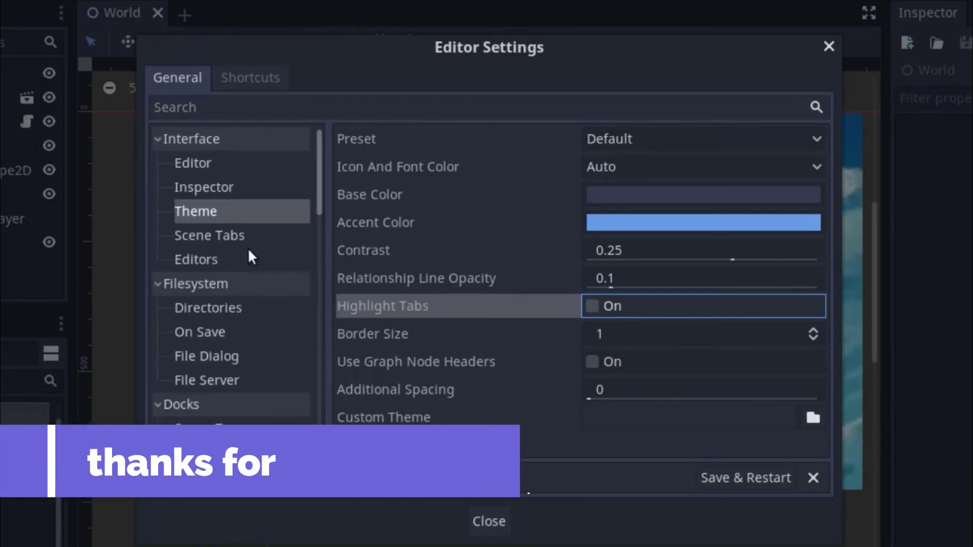